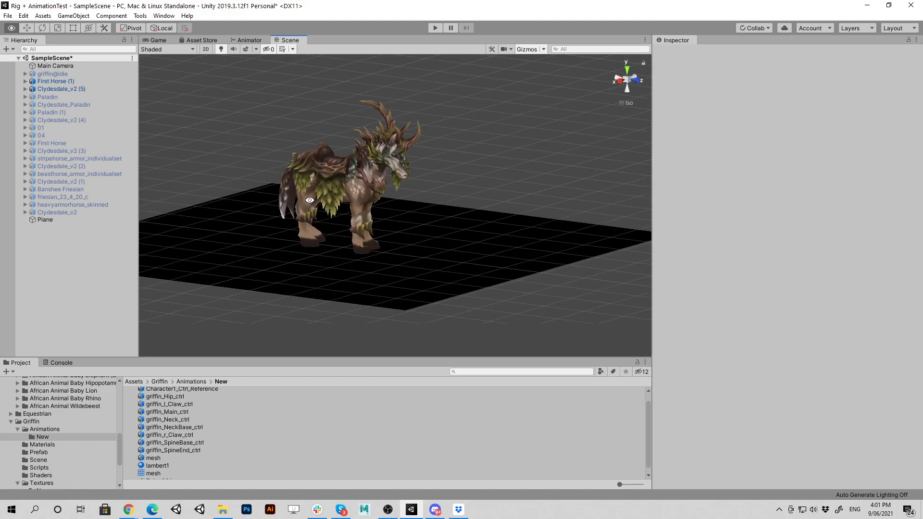
Deactivate First Horse (1), Clydesdale_v2 (5) and the Plane in the scene
left_click(53, 80)
left_click(52, 82, "ctrl")
left_click(84, 89)
left_click(85, 89, "shift")
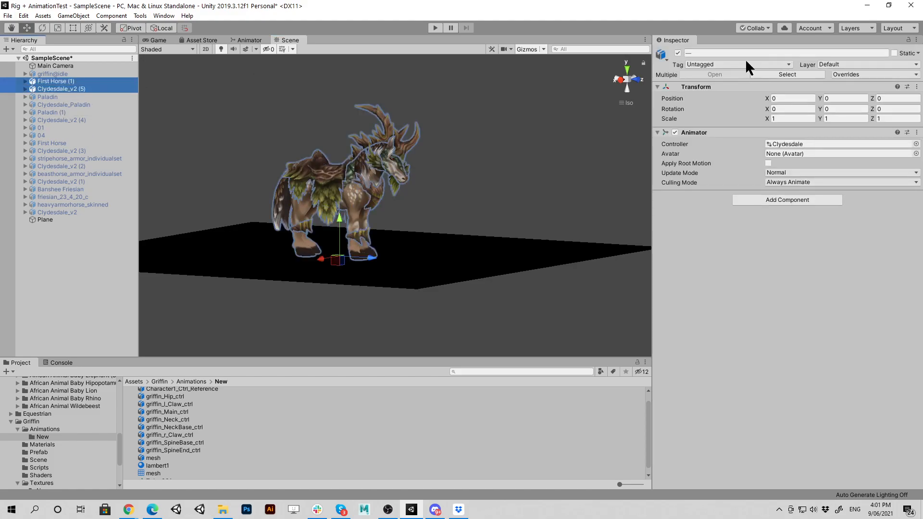
left_click(677, 53)
left_click(504, 248)
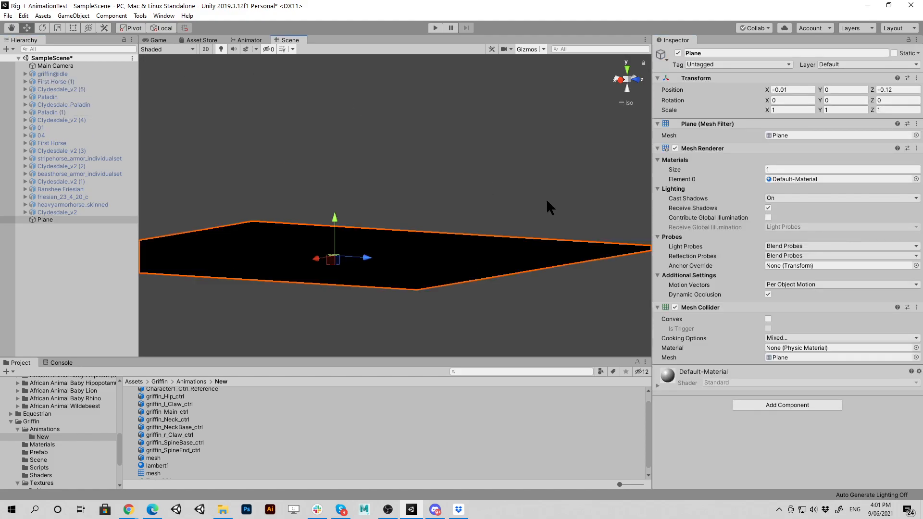
left_click(677, 53)
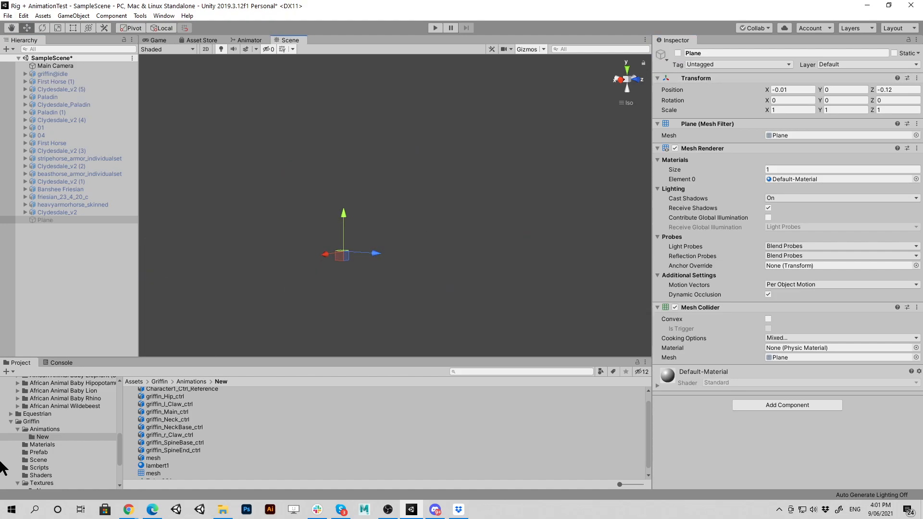
Add the Clydesdale_v2 model from the HRT assets folder to the scene hierarchy below Main Camera
left_click(11, 421)
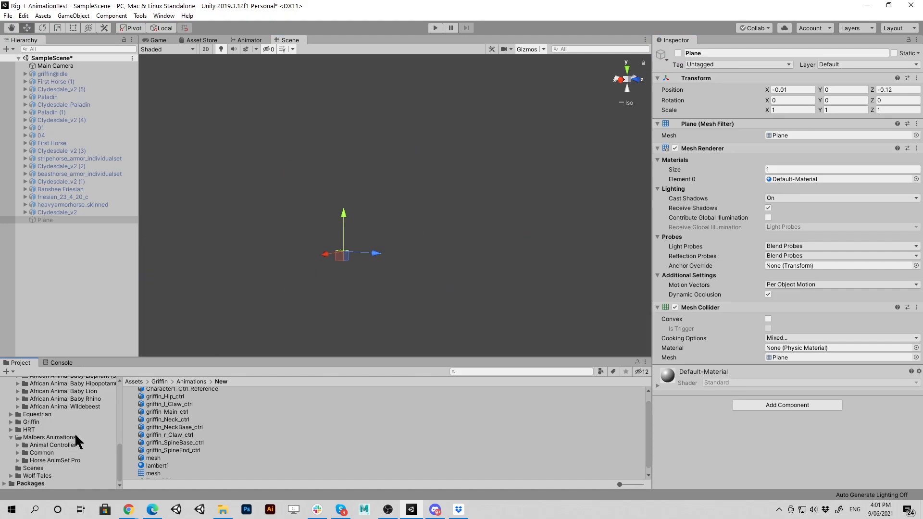
scroll(116, 447, "up", 10)
left_click_drag(127, 397, 128, 391)
scroll(117, 409, "up", 4)
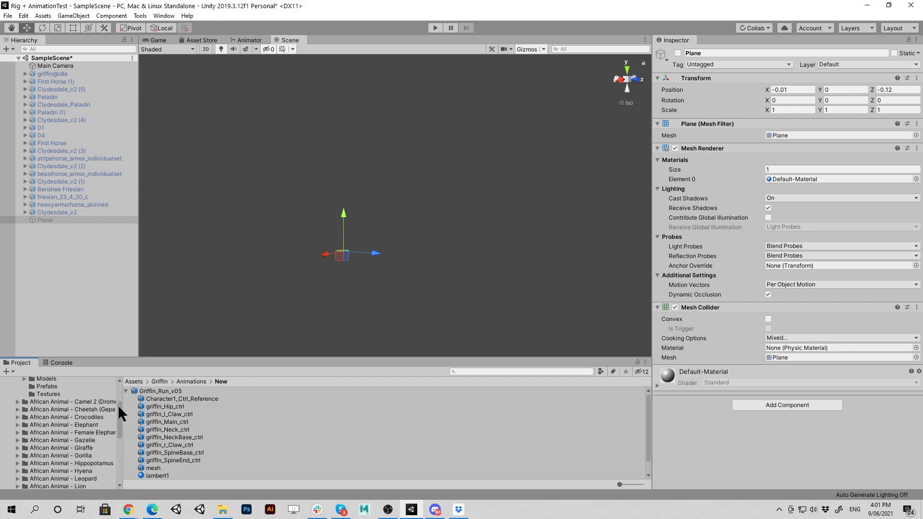
left_click(11, 421)
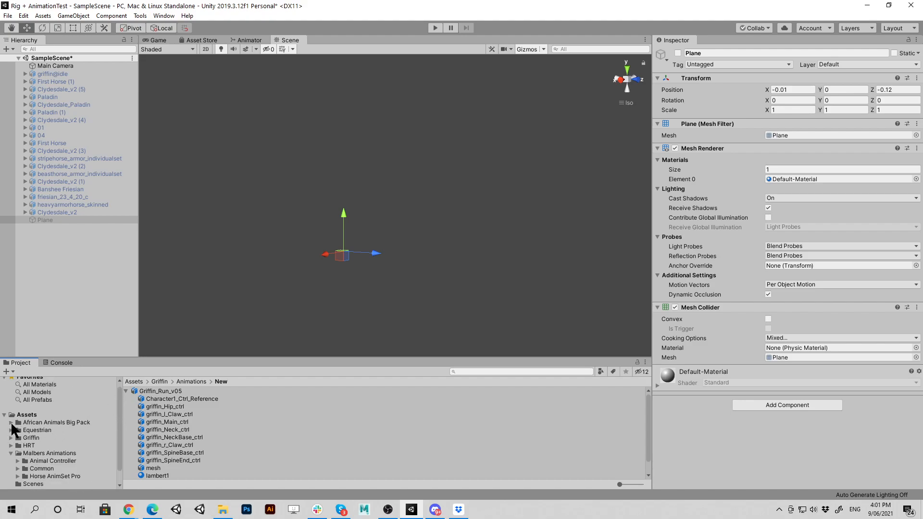
left_click(28, 445)
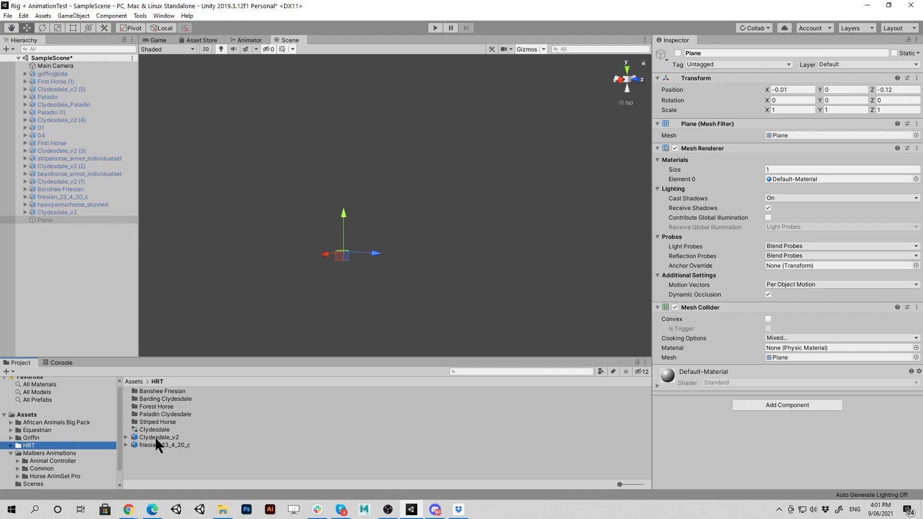
left_click_drag(154, 437, 77, 70)
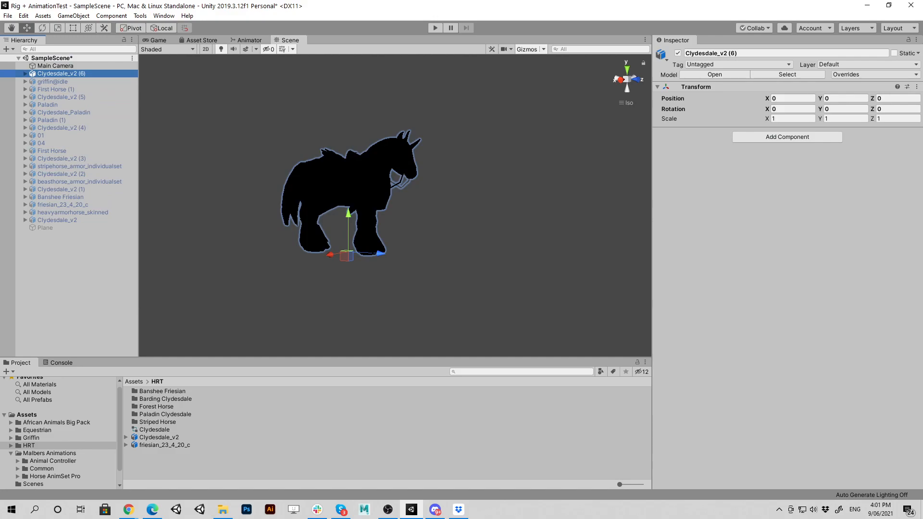
Deactivate the fantasy, western and regular saddles, blanket, boots, bridle, horn, mask, reins and wings under Clydesdale_v2 (6)
left_click(25, 73)
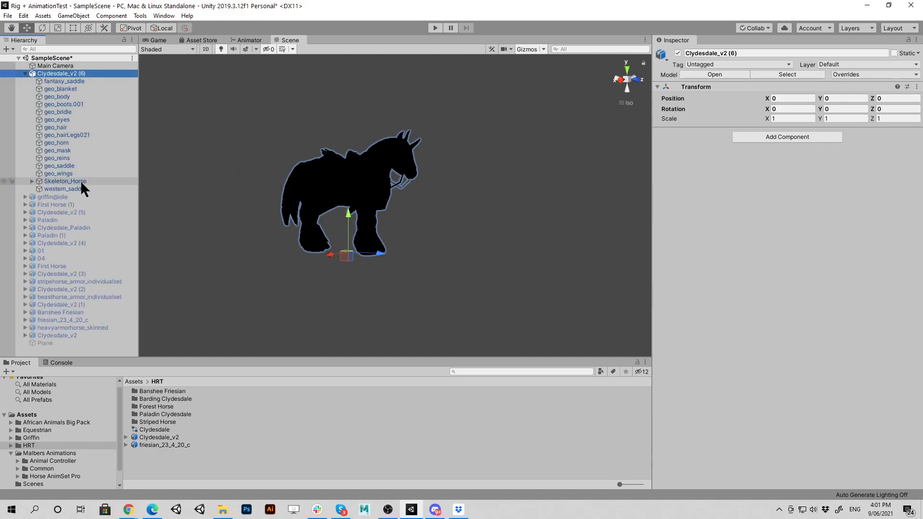
left_click(68, 189)
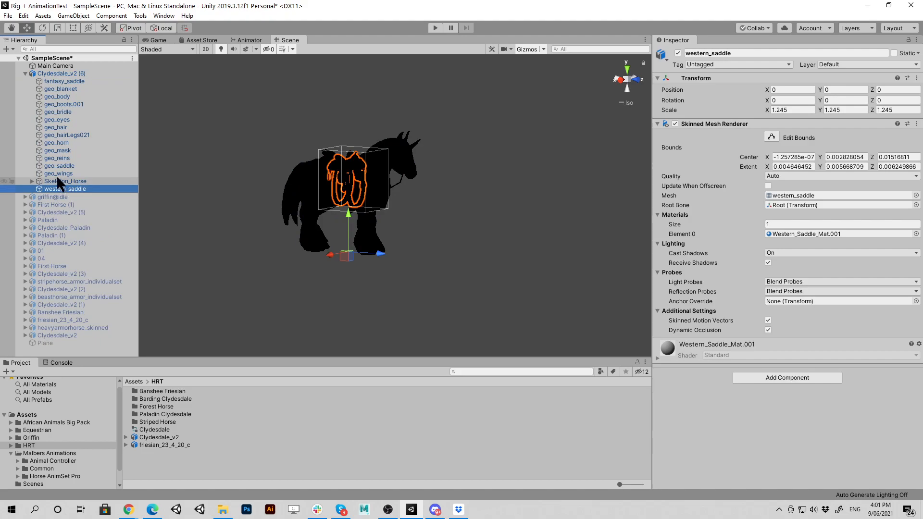
left_click(55, 172, "ctrl")
left_click(63, 165, "ctrl")
left_click(62, 158, "ctrl")
left_click(59, 150, "ctrl")
left_click(58, 143, "ctrl")
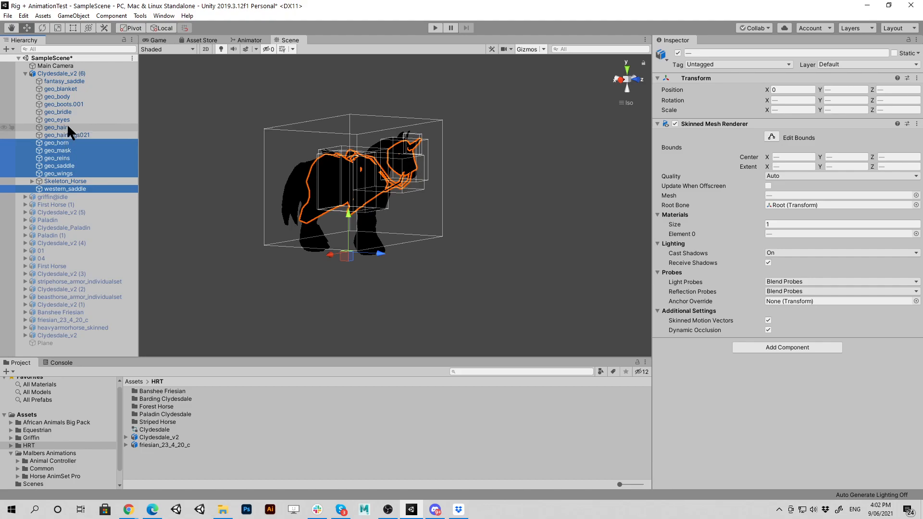
left_click(60, 112, "ctrl")
left_click(61, 104, "ctrl")
left_click(61, 88, "ctrl")
left_click(61, 81, "ctrl")
left_click(58, 96, "ctrl")
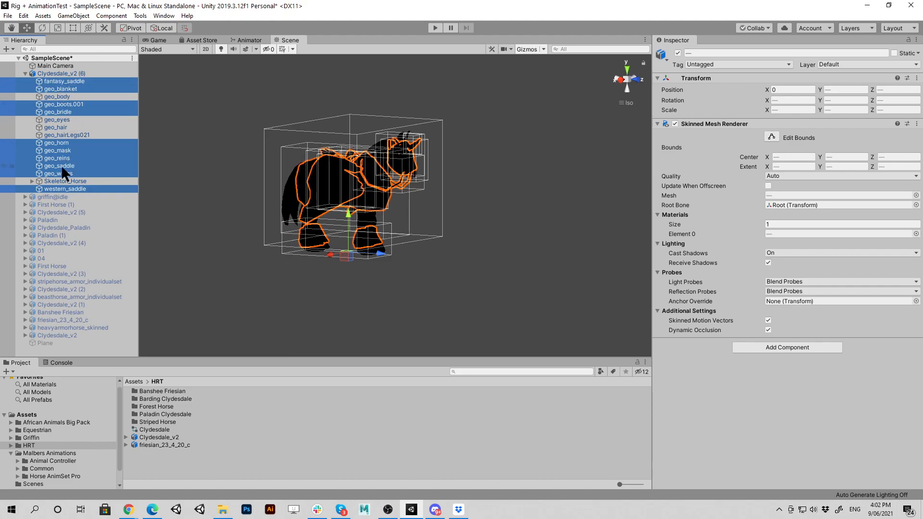
left_click(677, 53)
left_click_drag(601, 197, 471, 202, "alt")
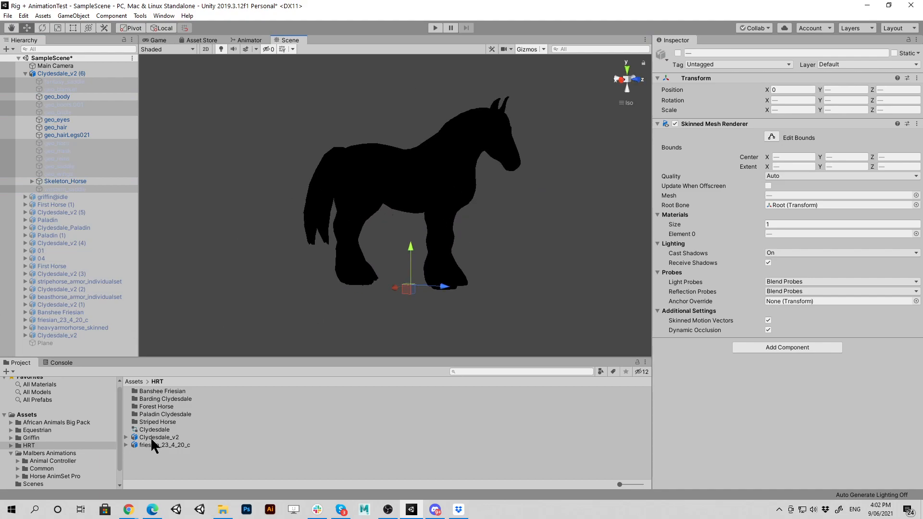
left_click(156, 399)
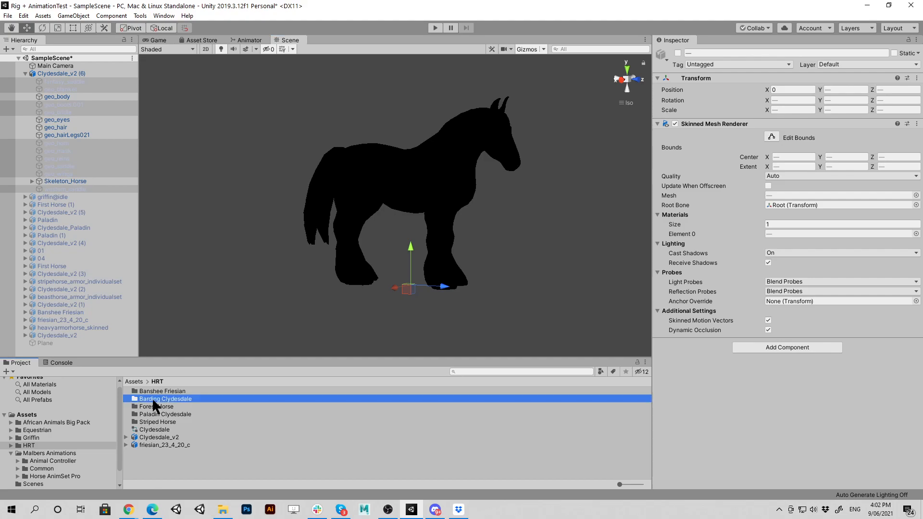
double_click(149, 392)
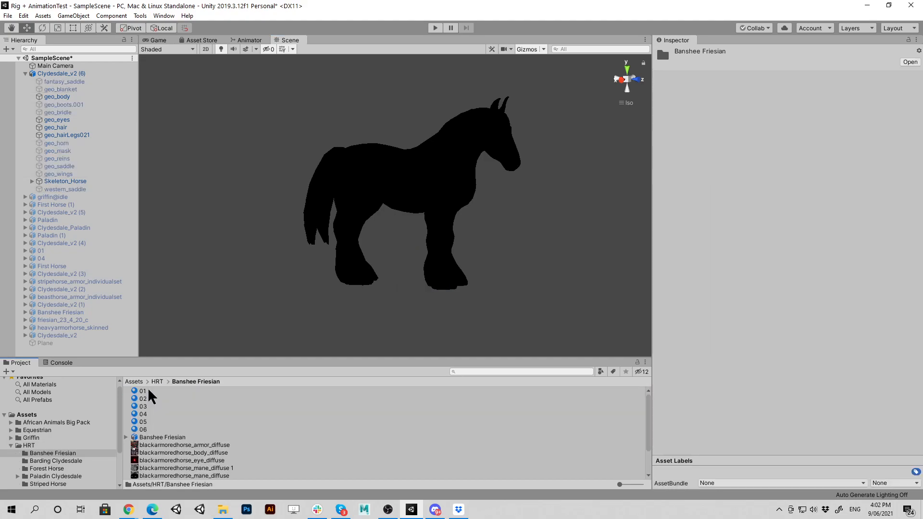
left_click(158, 381)
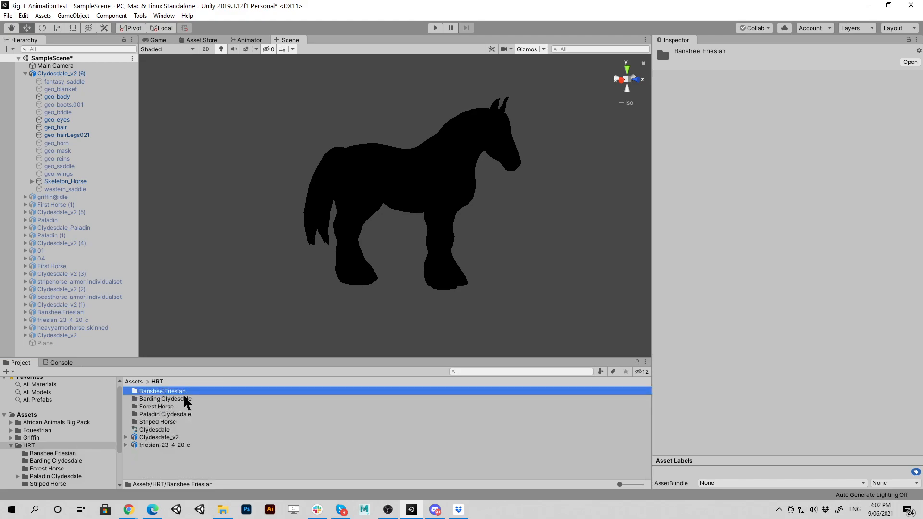
double_click(158, 399)
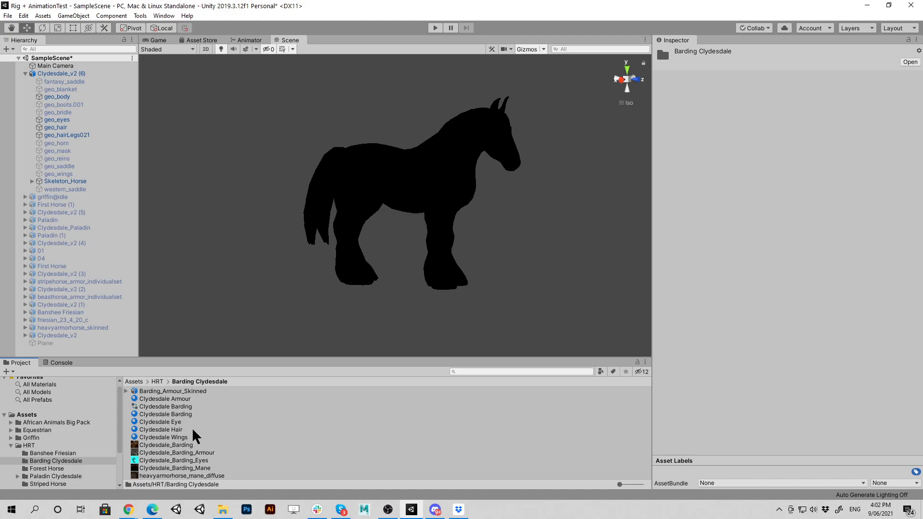
left_click_drag(149, 391, 281, 257)
key("ctrl+z")
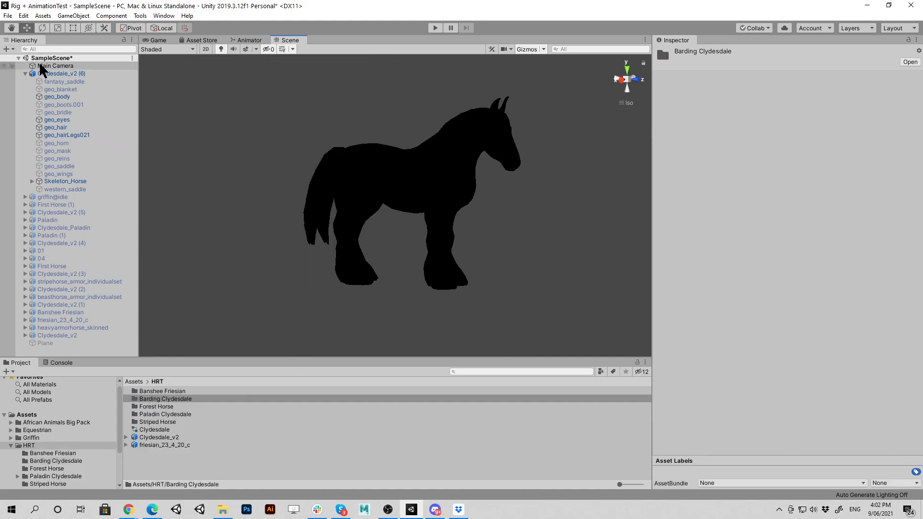
Add the Barding_Armour_Skinned model from the Barding Clydesdale folder to the scene hierarchy and expand its armour parts
left_click(49, 74)
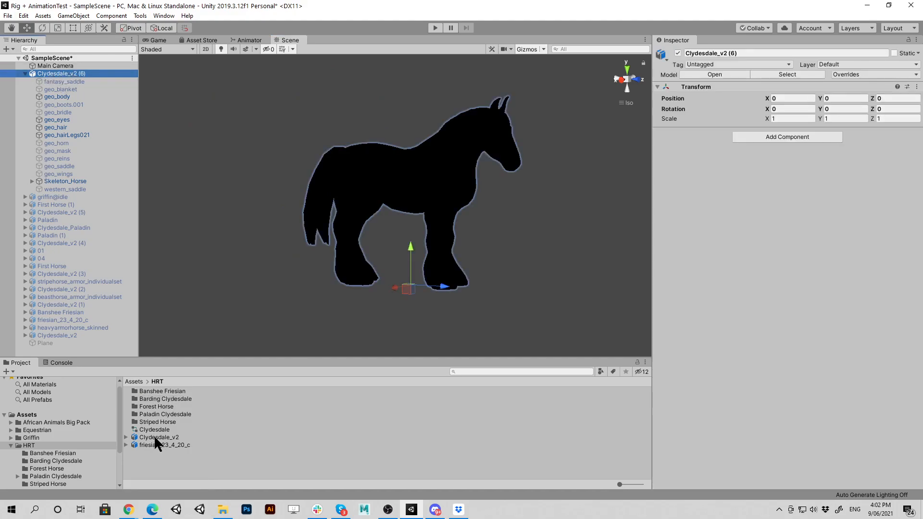
double_click(155, 399)
left_click_drag(160, 391, 51, 70)
left_click_drag(406, 240, 387, 272, "alt")
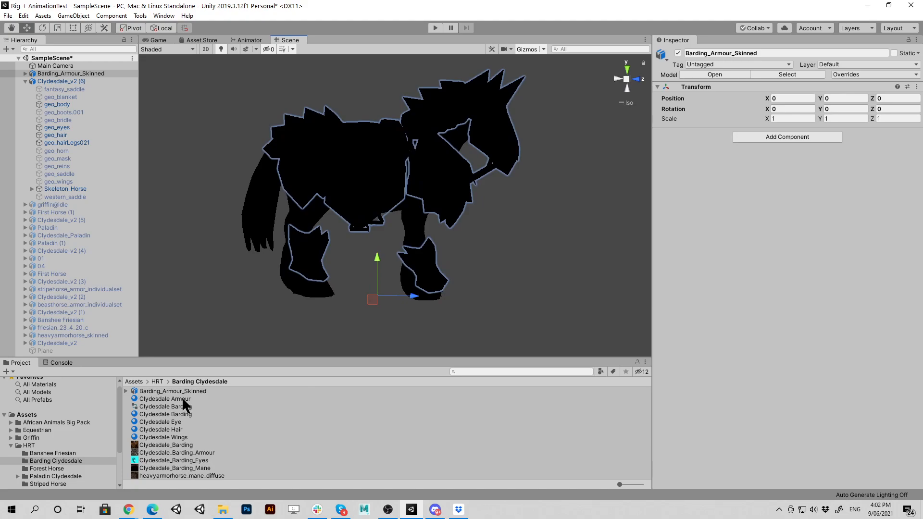
left_click(27, 70)
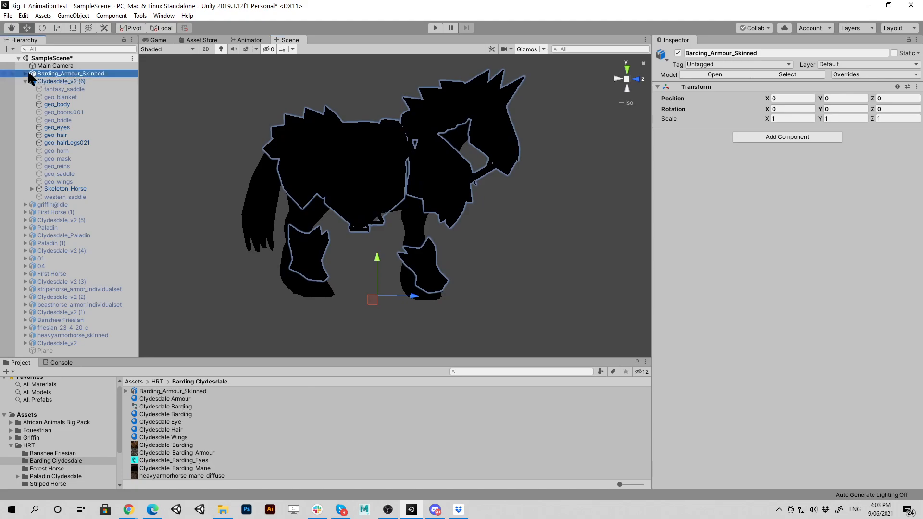
left_click(25, 73)
Create a new material named test in the Barding Clydesdale folder
left_click(158, 399)
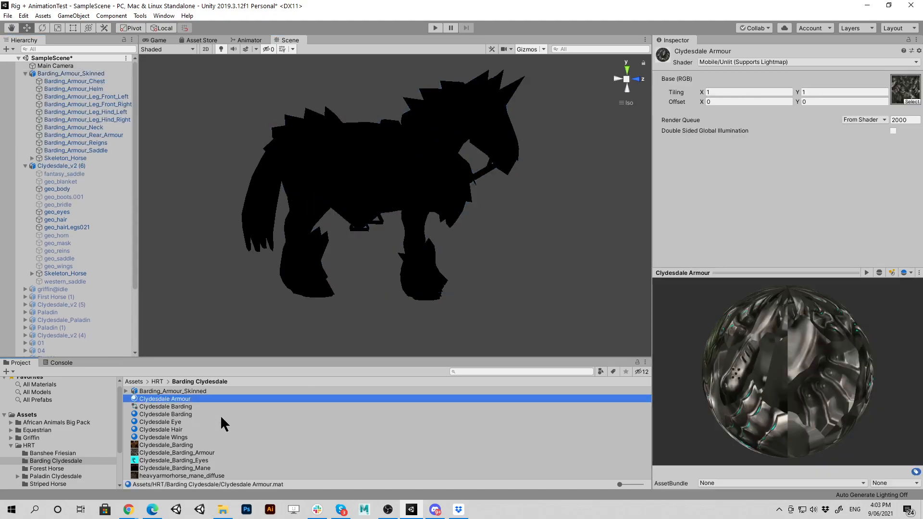
left_click(557, 435)
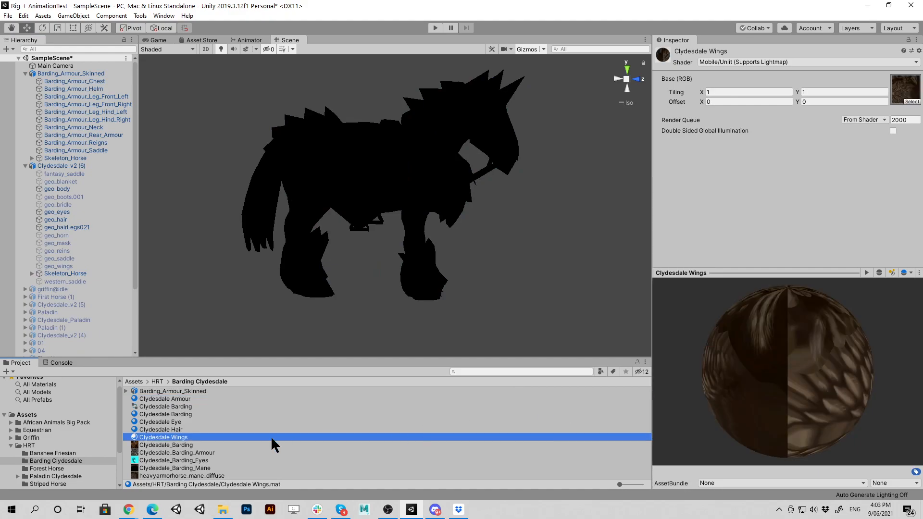
left_click(594, 467)
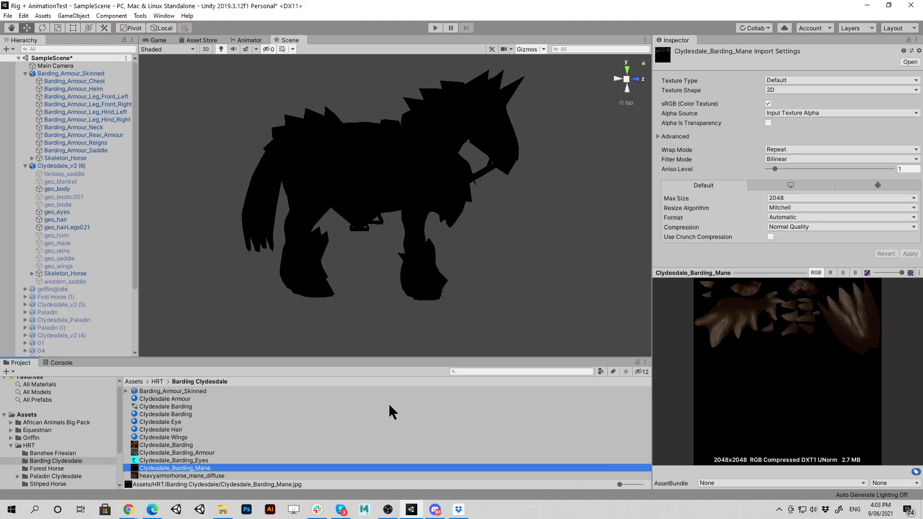
right_click(358, 398)
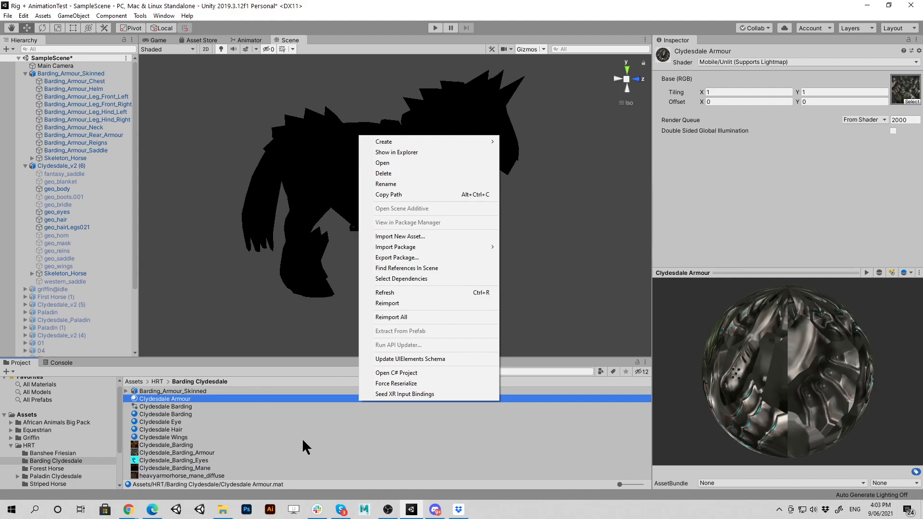
mouse_move(402, 142)
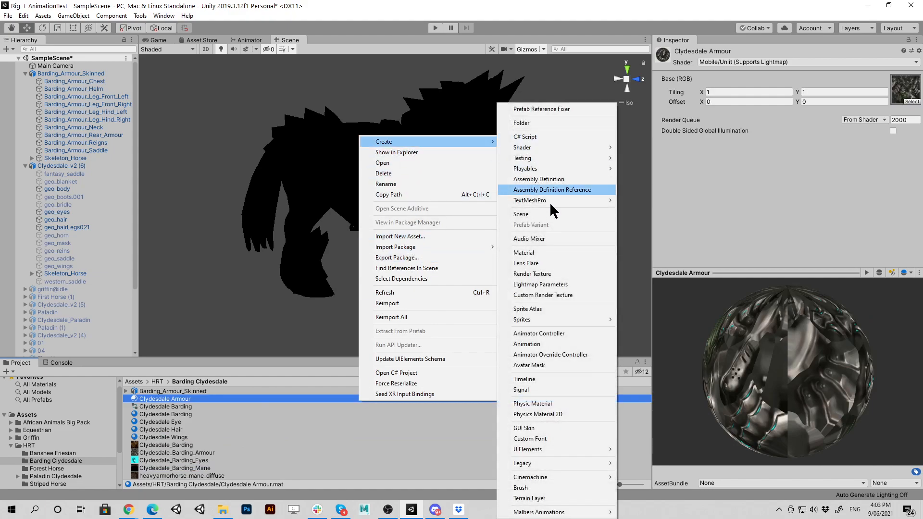
left_click(550, 250)
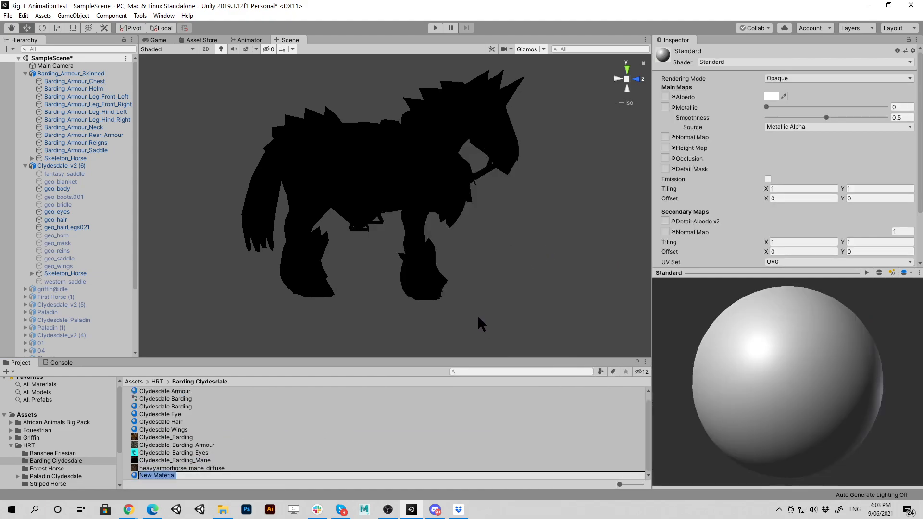
type("test")
key("Return")
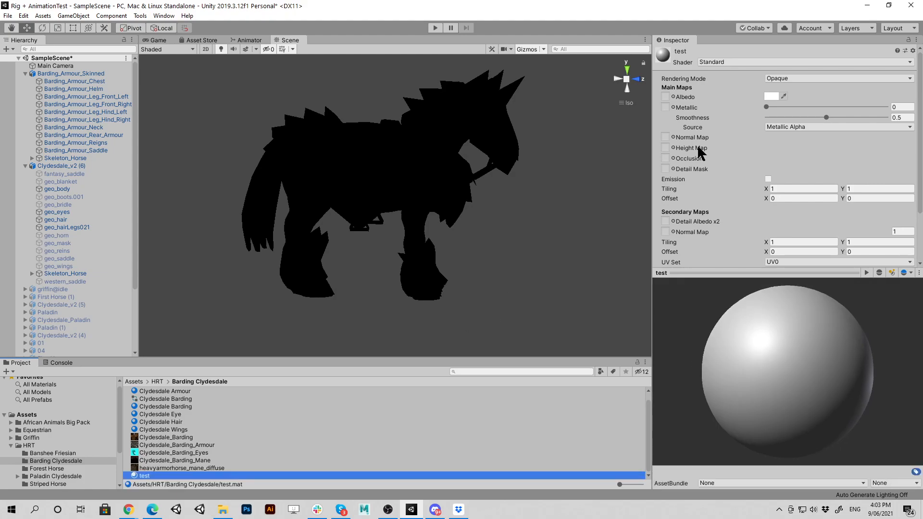
Set the test material's shader to Mobile/Unlit (Supports Lightmap)
left_click(727, 62)
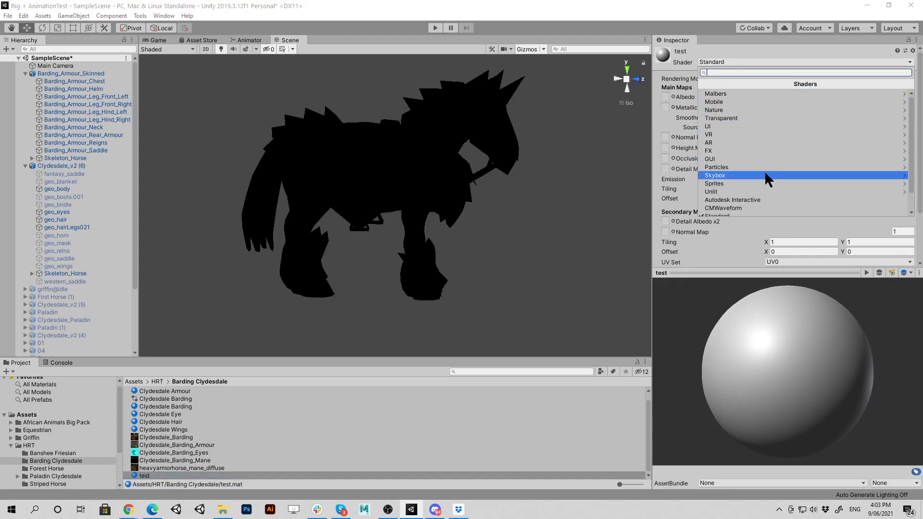
left_click(743, 102)
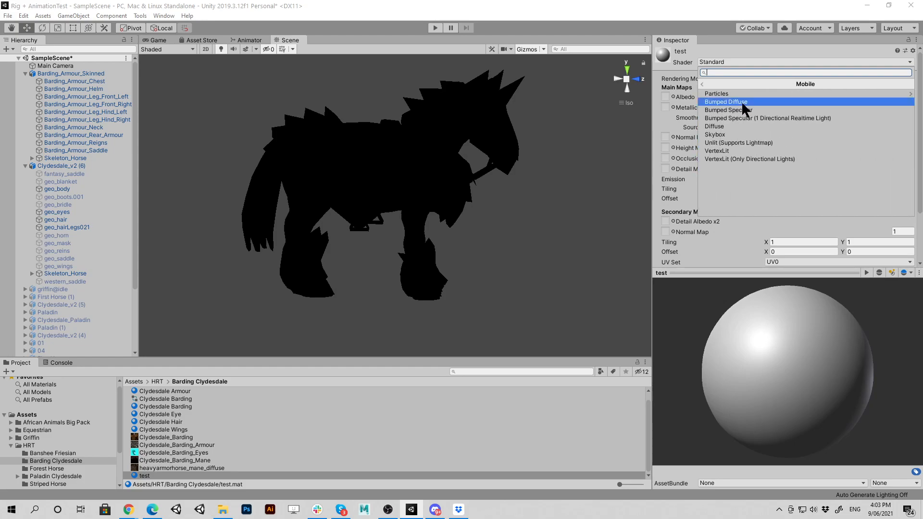
left_click(728, 142)
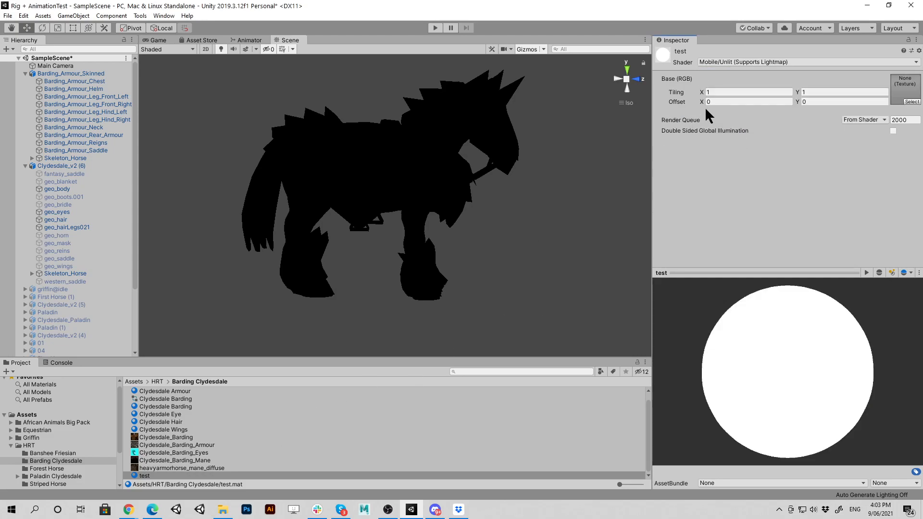
Examine the Unlit and Mobile shader categories for the test material, keeping Mobile/Unlit (Supports Lightmap)
left_click(863, 61)
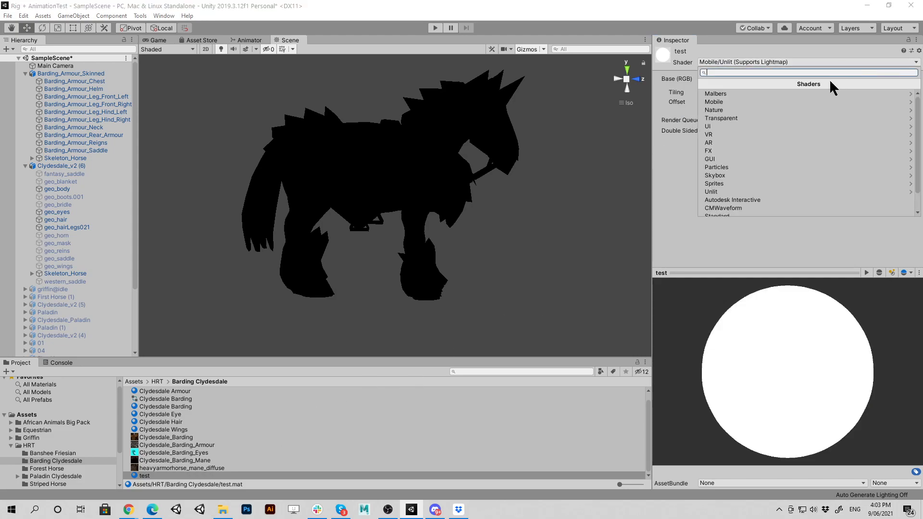
left_click(734, 168)
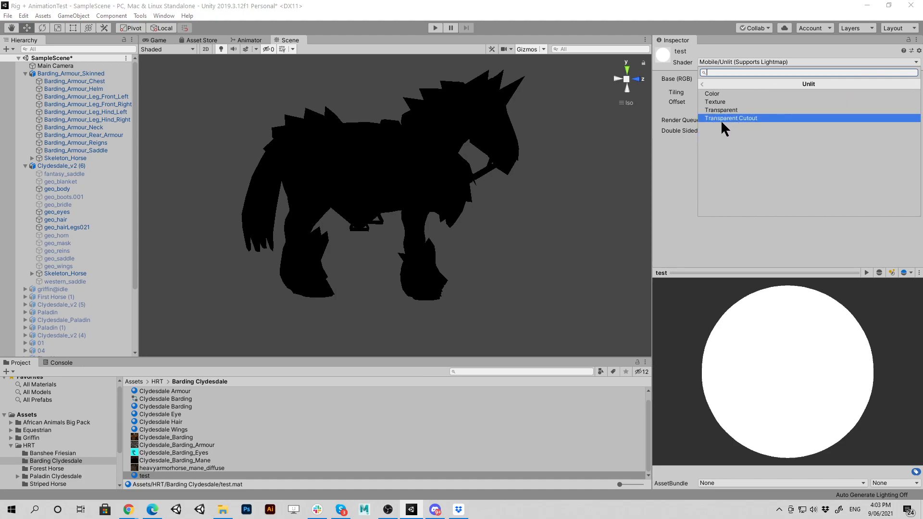
left_click(714, 32)
left_click(750, 62)
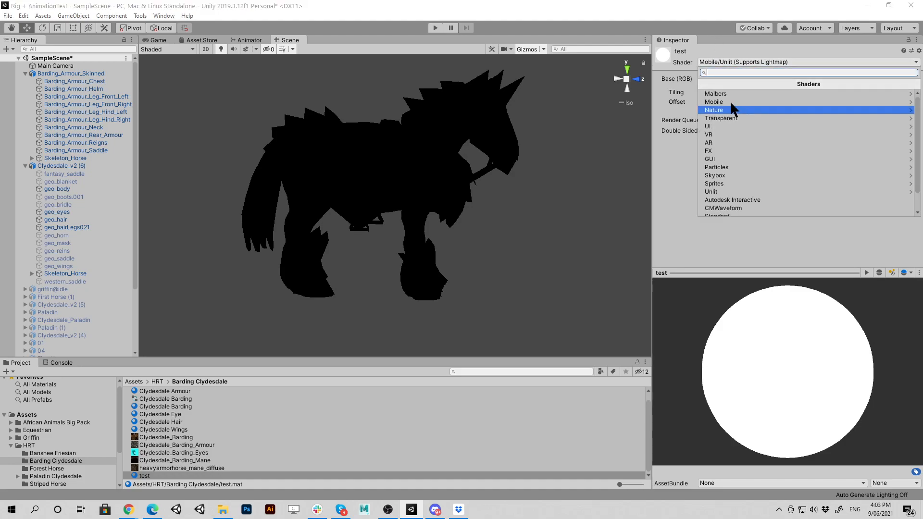
scroll(741, 161, "down", 1)
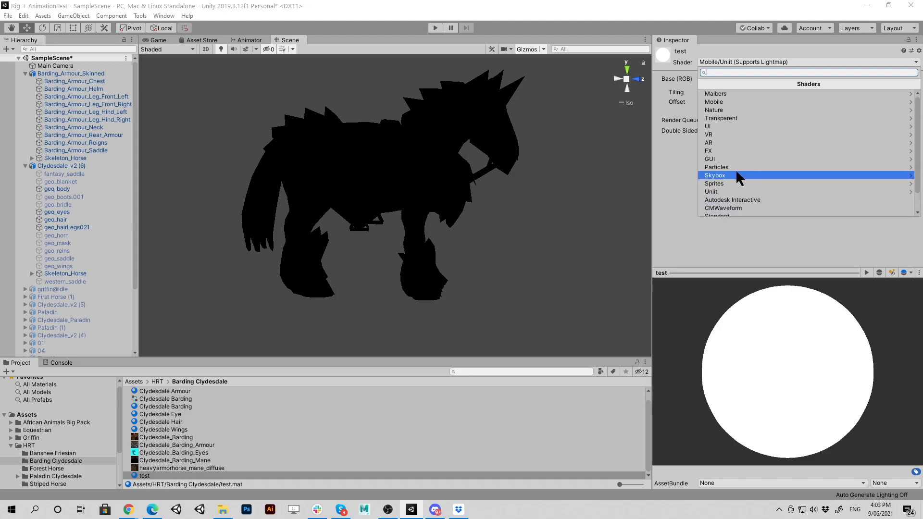
scroll(735, 169, "up", 1)
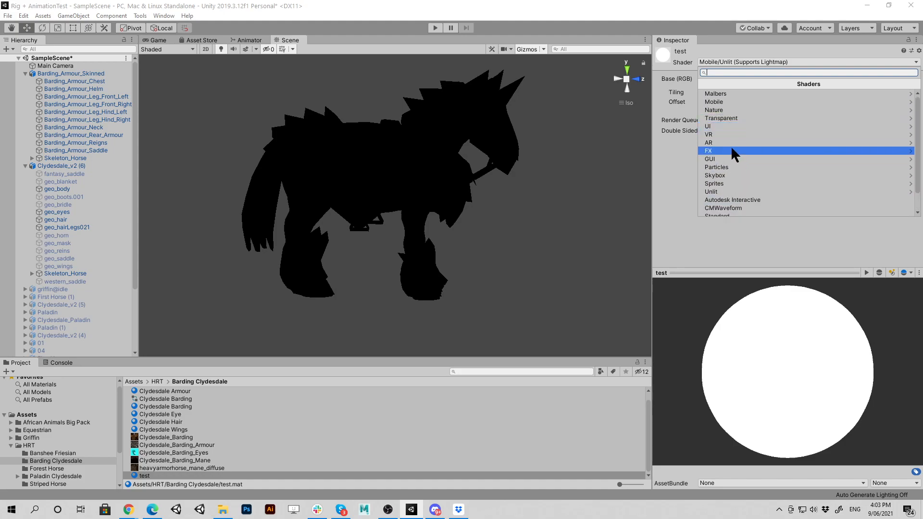
left_click(721, 101)
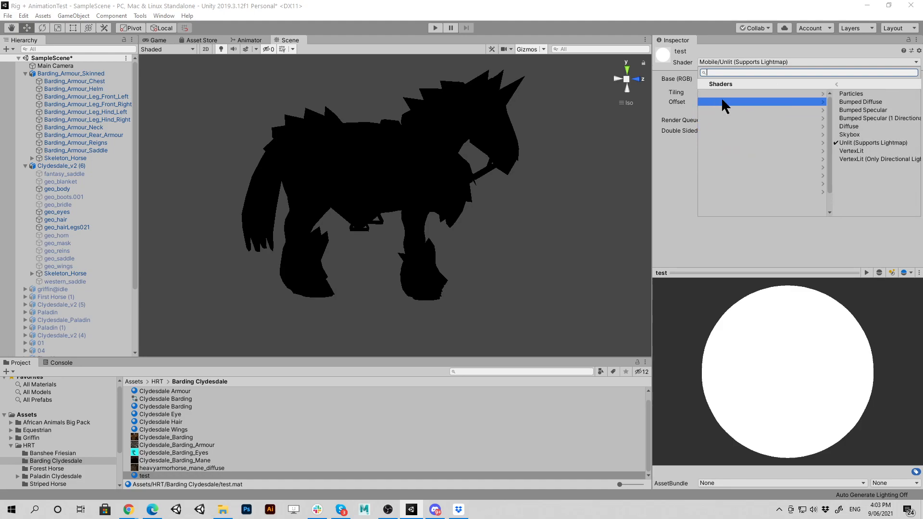
left_click(731, 142)
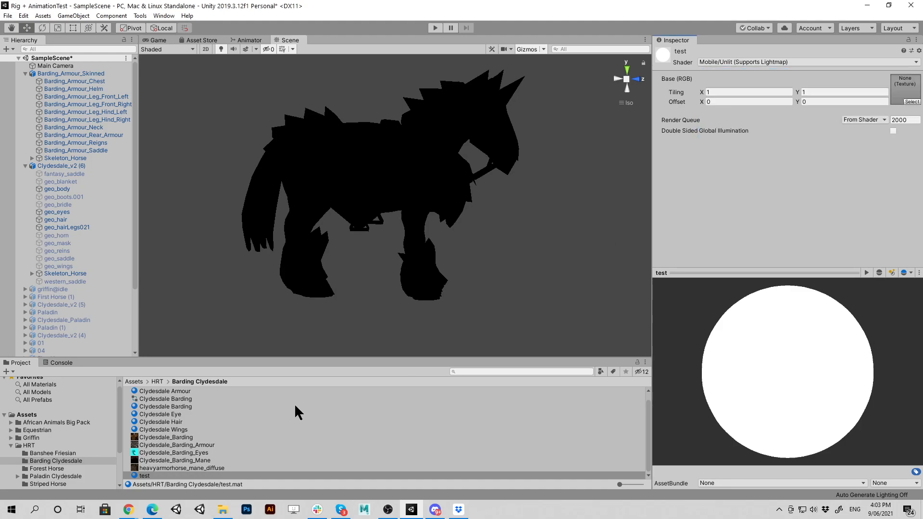
Assign the Clydesdale_Barding texture to the test material's Base (RGB) slot
left_click(181, 437)
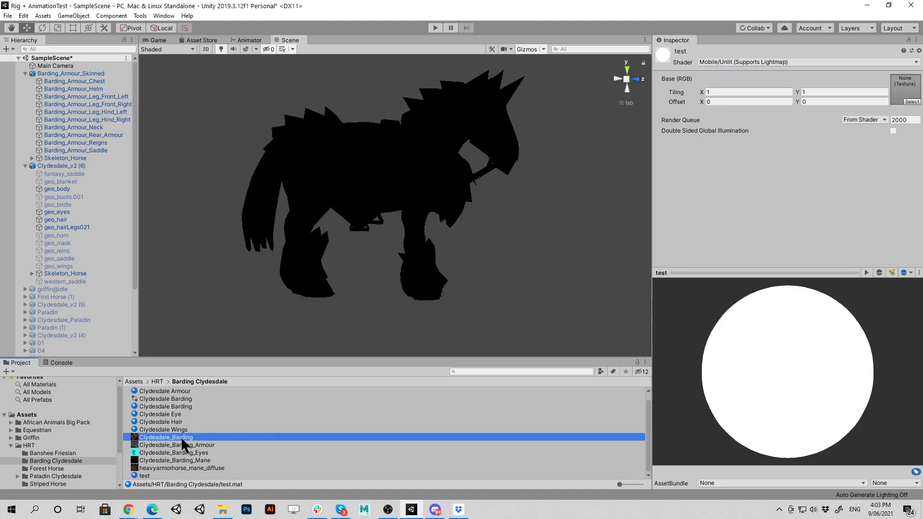
left_click(144, 468)
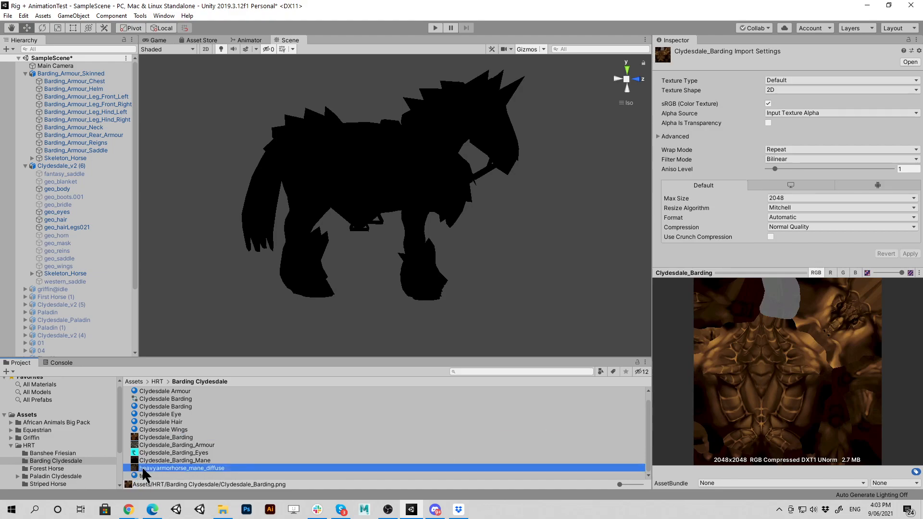
left_click(144, 476)
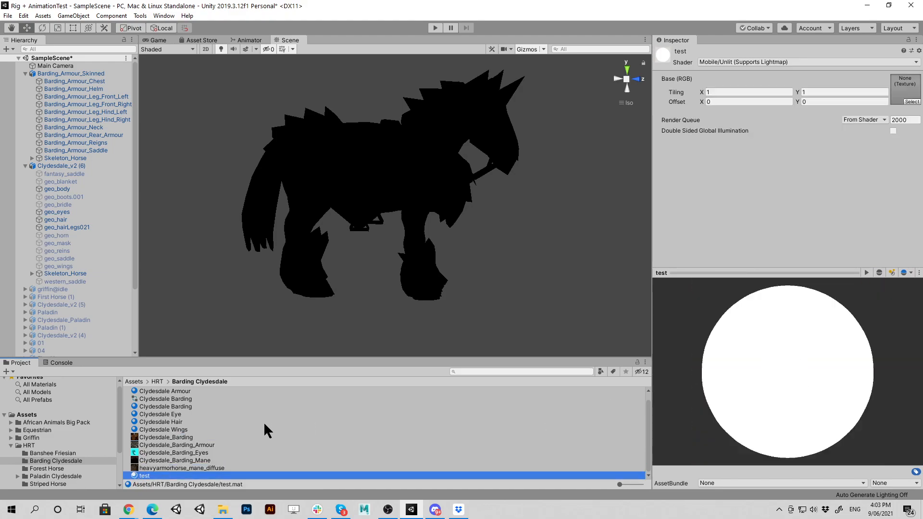
left_click_drag(170, 435, 894, 102)
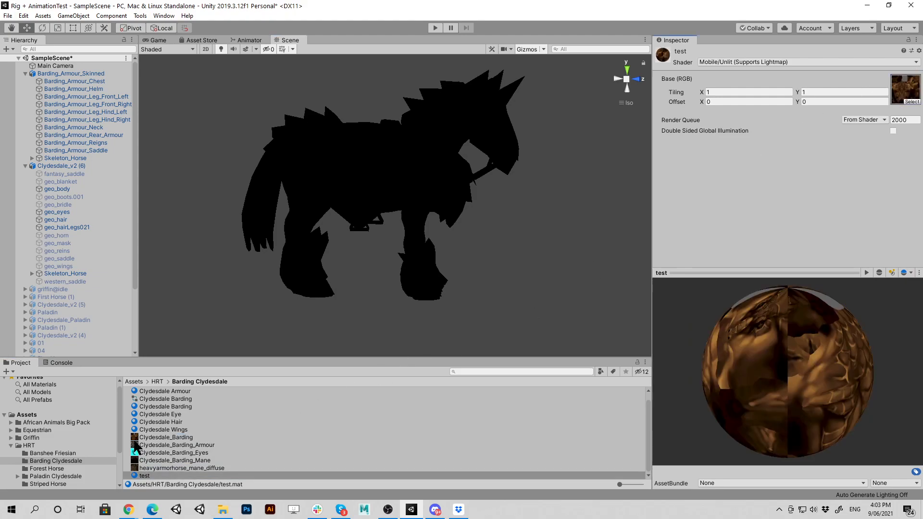
Apply the test material to the horse's body in the scene
left_click_drag(148, 478, 396, 190)
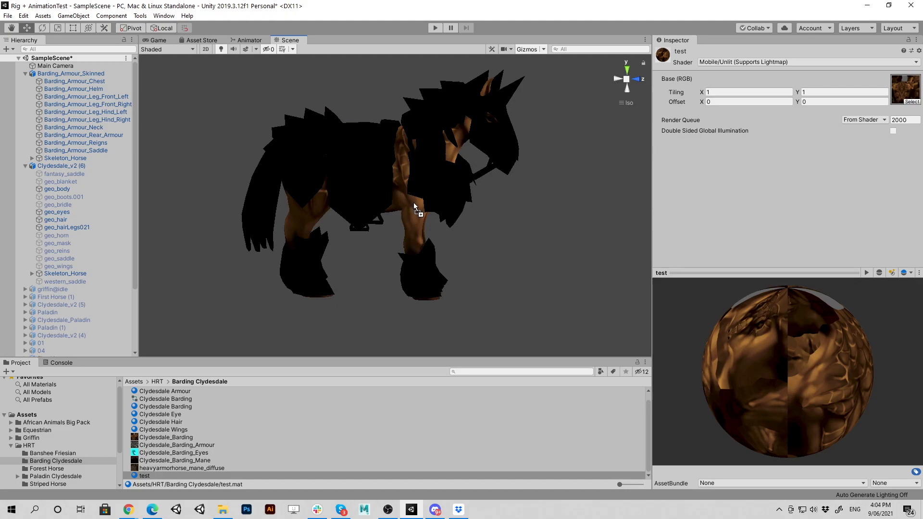
left_click_drag(416, 209, 416, 209)
left_click_drag(332, 211, 365, 213, "alt")
Delete the test material from the Barding Clydesdale folder
left_click(148, 475)
key("F2")
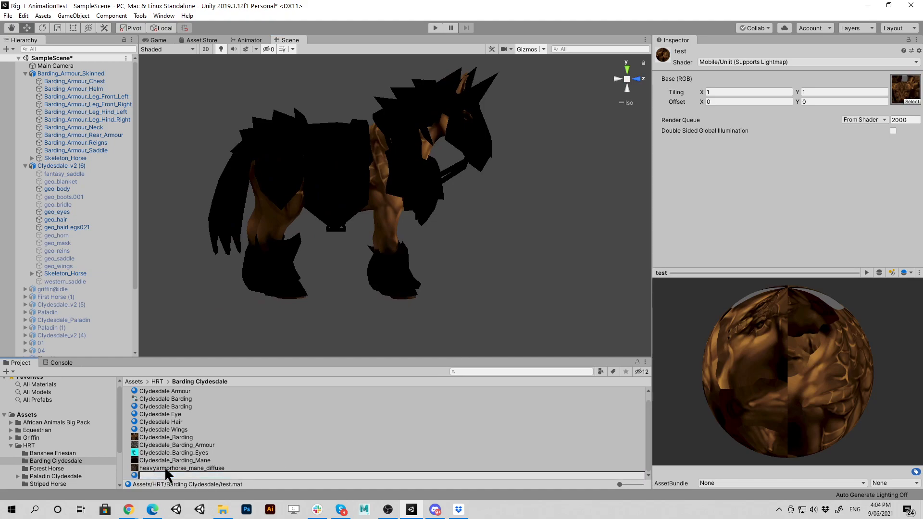
left_click(165, 468)
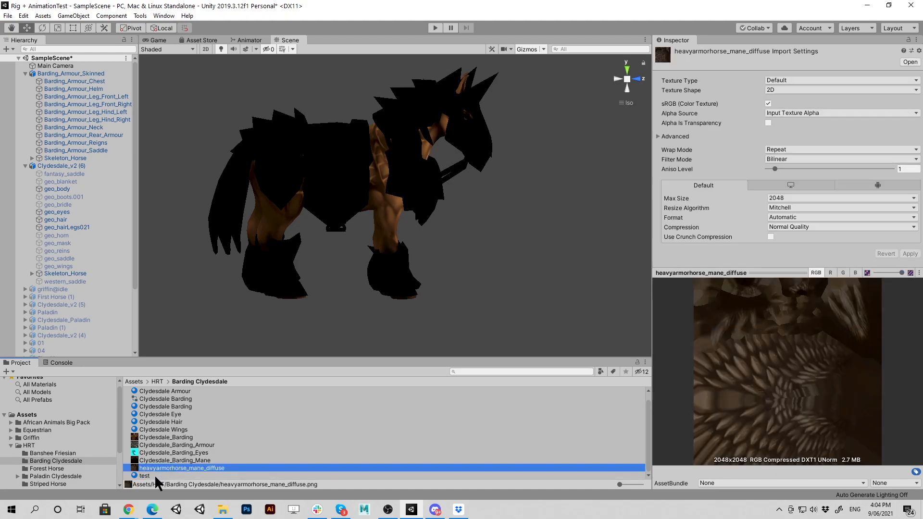
left_click(141, 474)
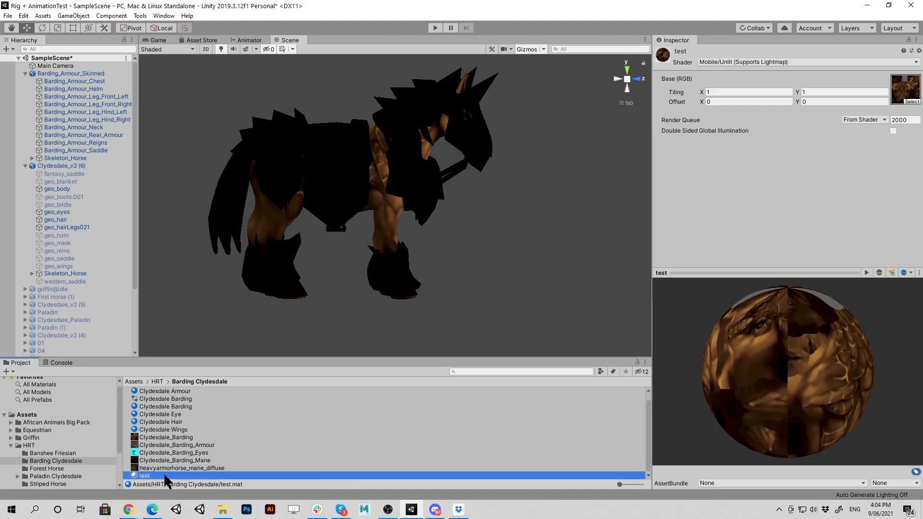
key("Delete")
left_click(489, 273)
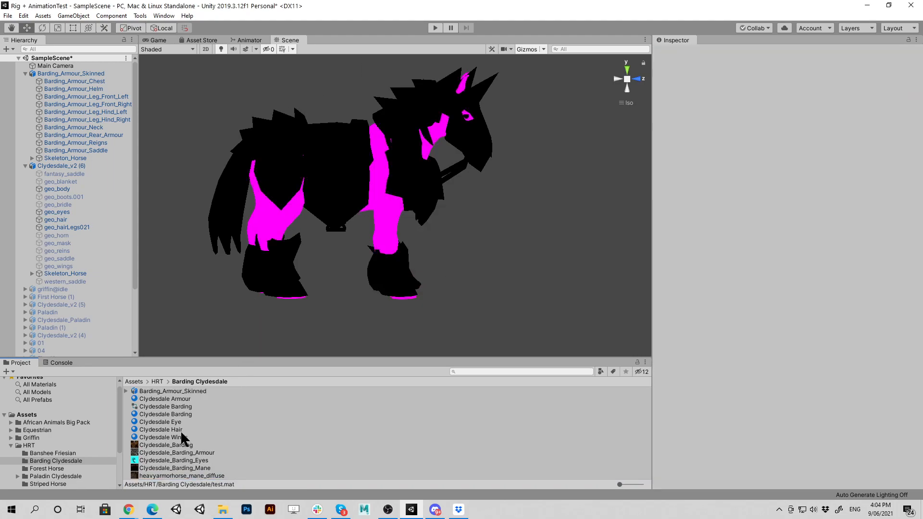
Apply the existing Clydesdale Barding material to the horse's body and the Clydesdale Hair material to its mane and tail
left_click(159, 414)
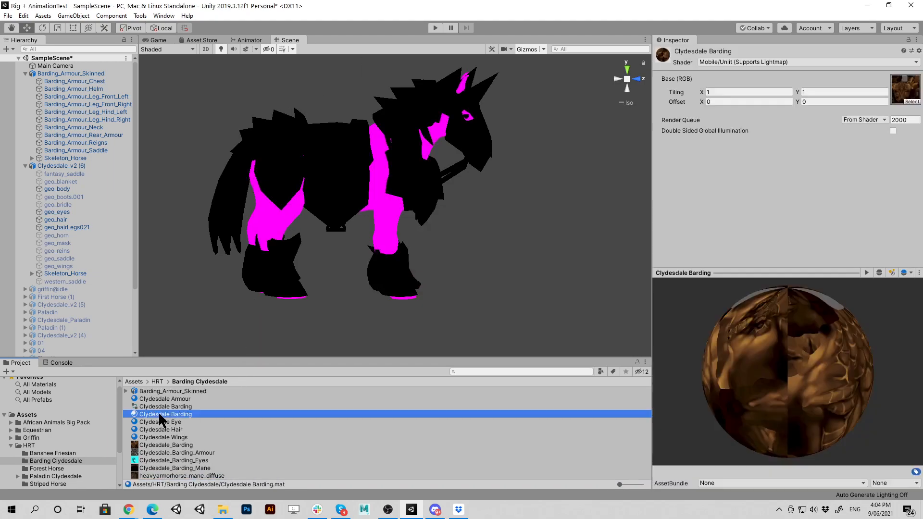
left_click_drag(165, 410, 265, 217)
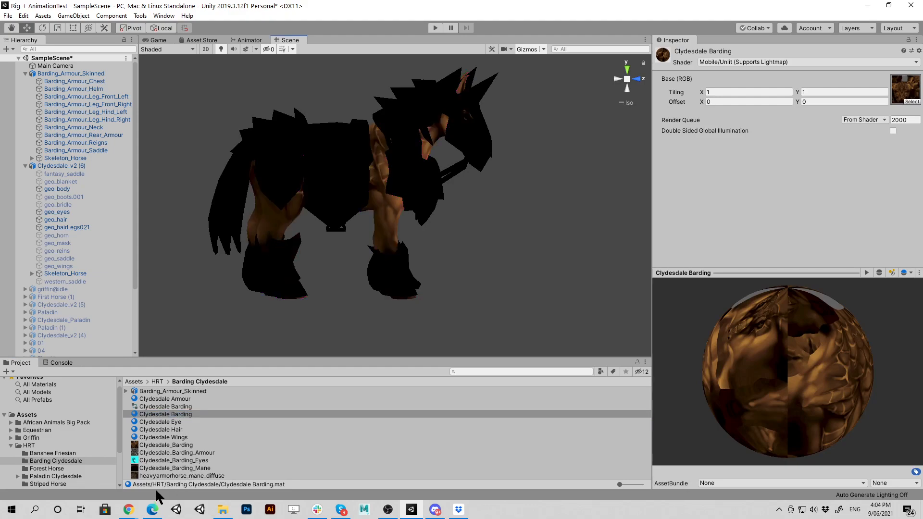
left_click_drag(158, 429, 222, 209)
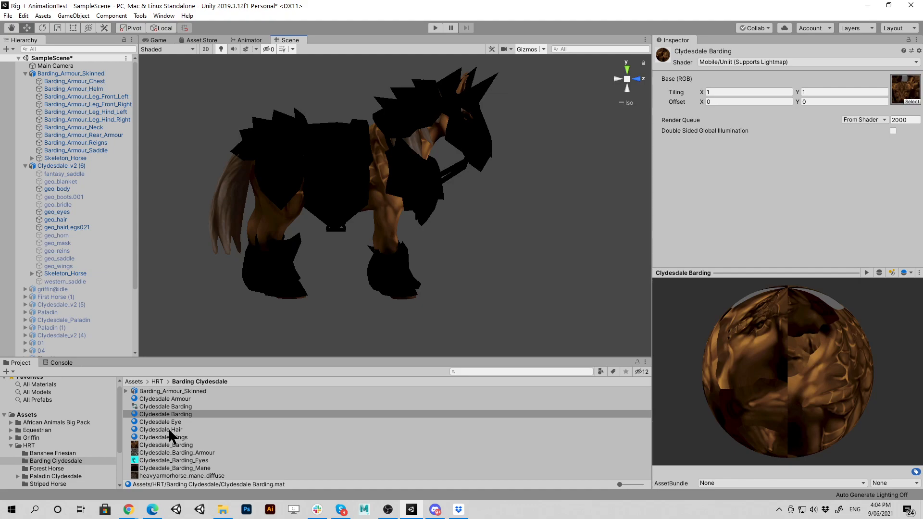
Apply the Clydesdale Eye material to the horse's eyes
middle_click_drag(410, 217, 278, 288)
right_click_drag(269, 222, 510, 214, "alt")
middle_click_drag(510, 214, 612, 228)
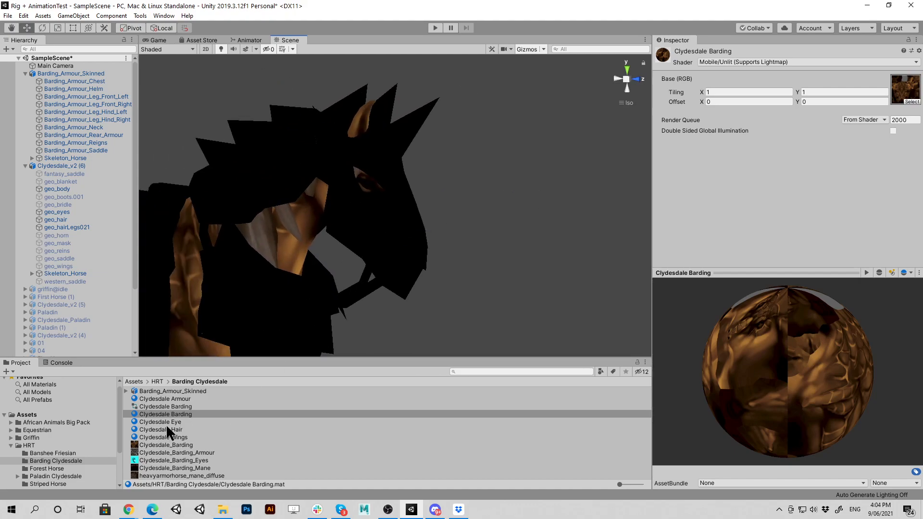
left_click_drag(165, 421, 425, 245)
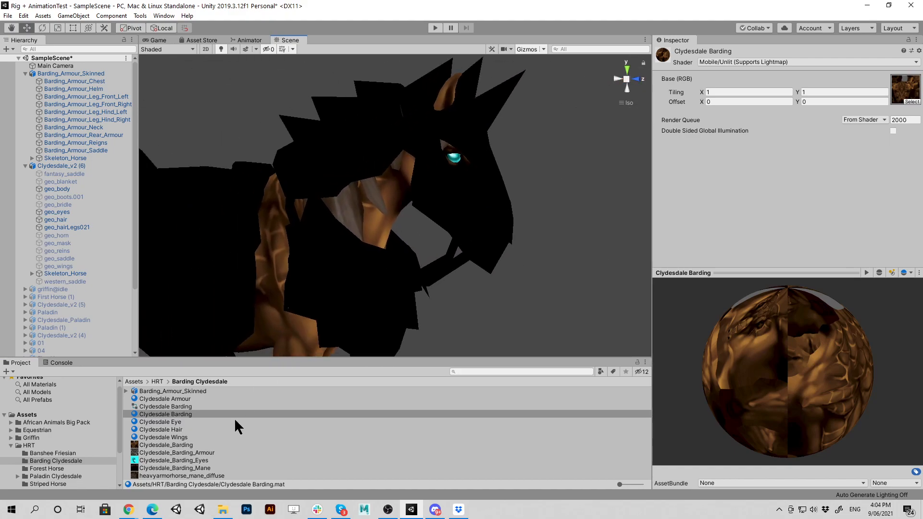
Select every armour part from Barding_Armour_Chest to Barding_Armour_Saddle, without the skeleton, and set Element 0 to the Clydesdale Armour material
left_click(99, 74)
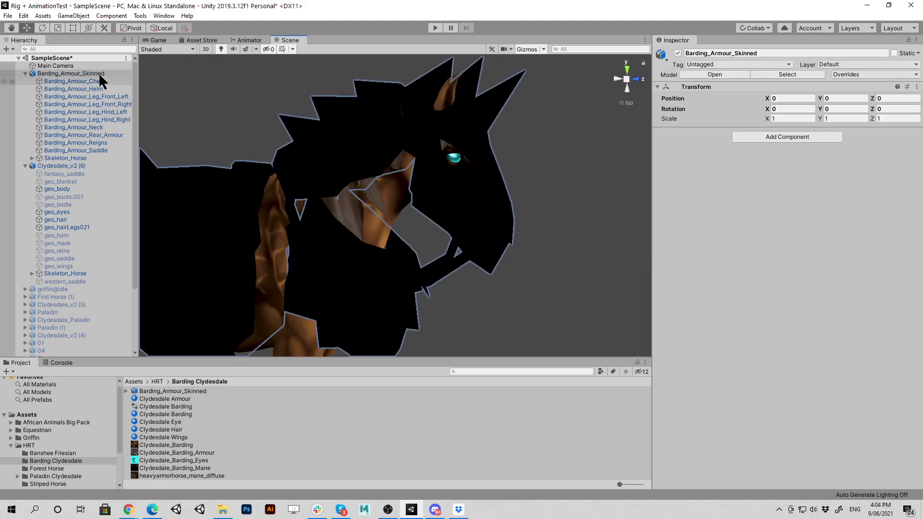
left_click(25, 73)
left_click(25, 74)
left_click(51, 81)
left_click(67, 157, "shift")
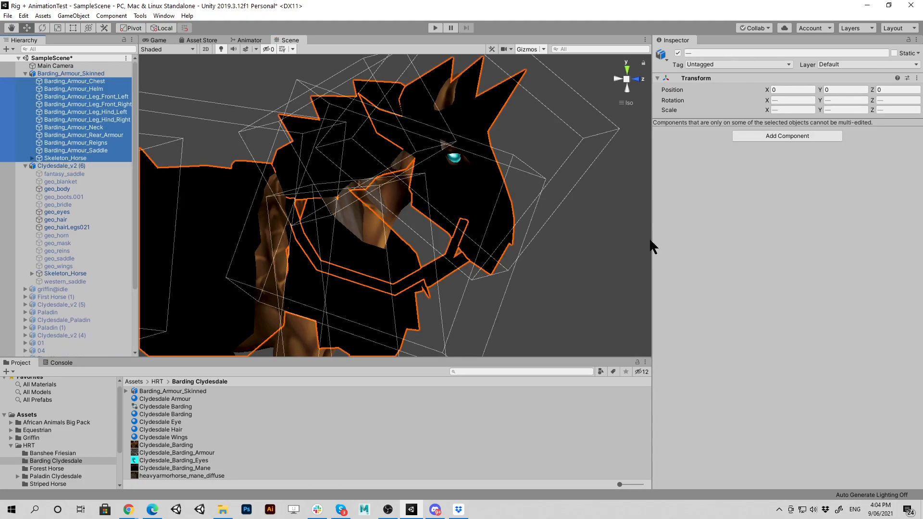
left_click(65, 157, "ctrl")
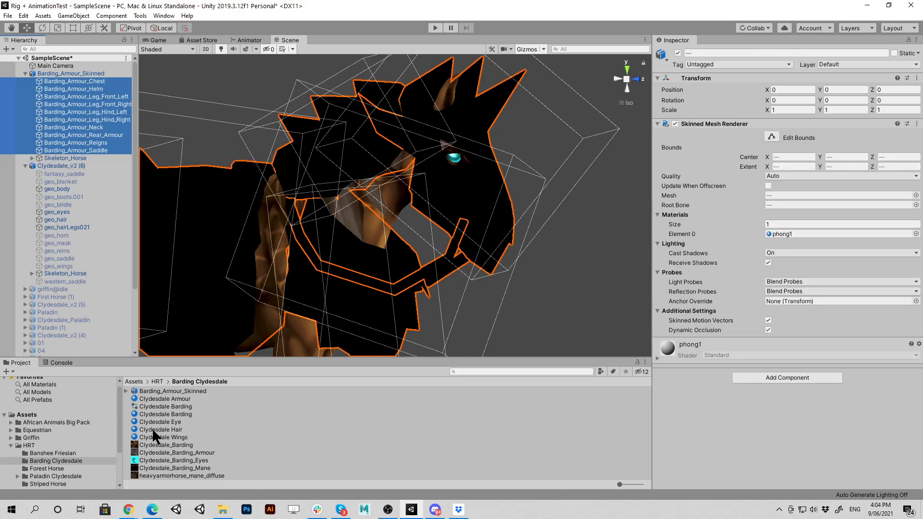
left_click_drag(153, 396, 786, 235)
Undo the group assignment of the Clydesdale Armour material and clear the selection
left_click(592, 245)
key("ctrl+z")
key("ctrl+z")
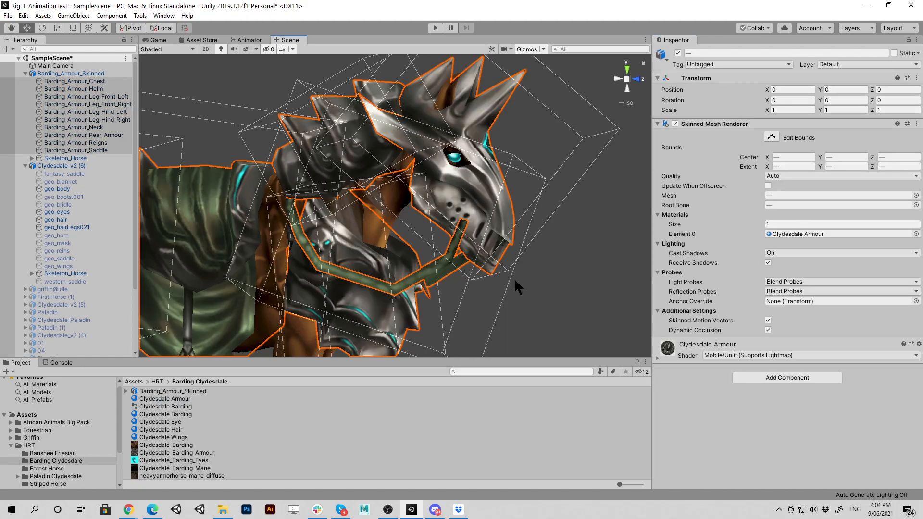
left_click(577, 266)
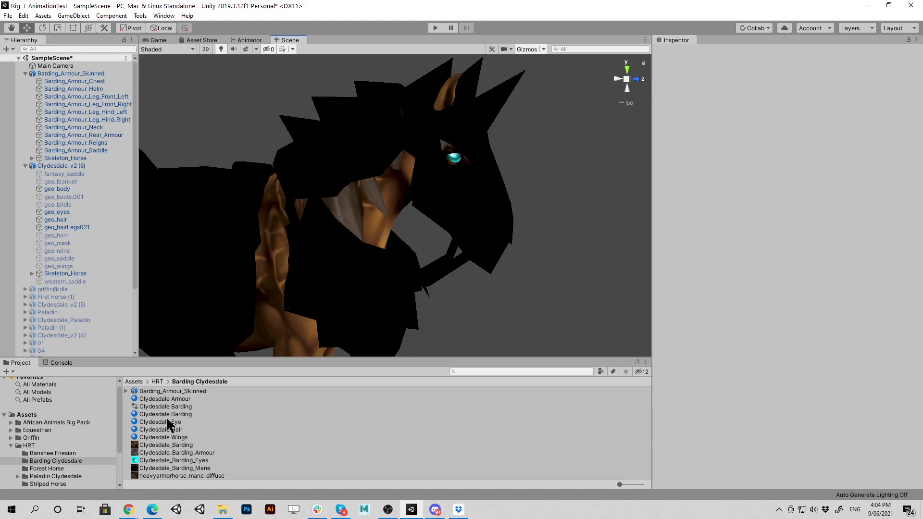
Apply the Clydesdale Armour material individually to the helm, chest and neck armour in the scene
left_click_drag(164, 396, 479, 206)
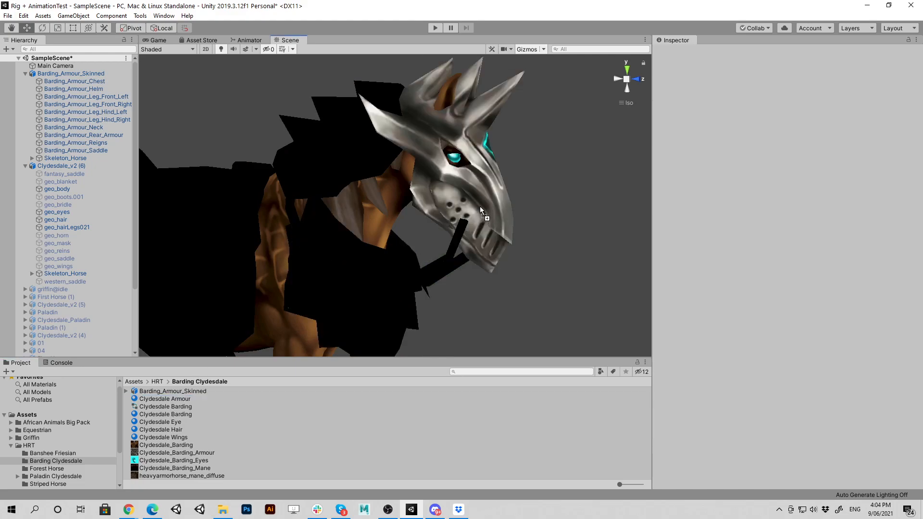
left_click_drag(176, 402, 335, 285)
left_click_drag(161, 399, 303, 169)
right_click_drag(399, 234, 239, 250, "alt")
middle_click_drag(239, 250, 342, 189, "alt")
left_click_drag(339, 206, 380, 206, "alt")
Undo the individual armour material assignments on the helm, chest and neck
key("ctrl+z")
key("ctrl+z")
key("ctrl+z")
Select the Barding_Armour_Helm part to examine its renderer and material settings
scroll(366, 212, "up", 3)
left_click(439, 191)
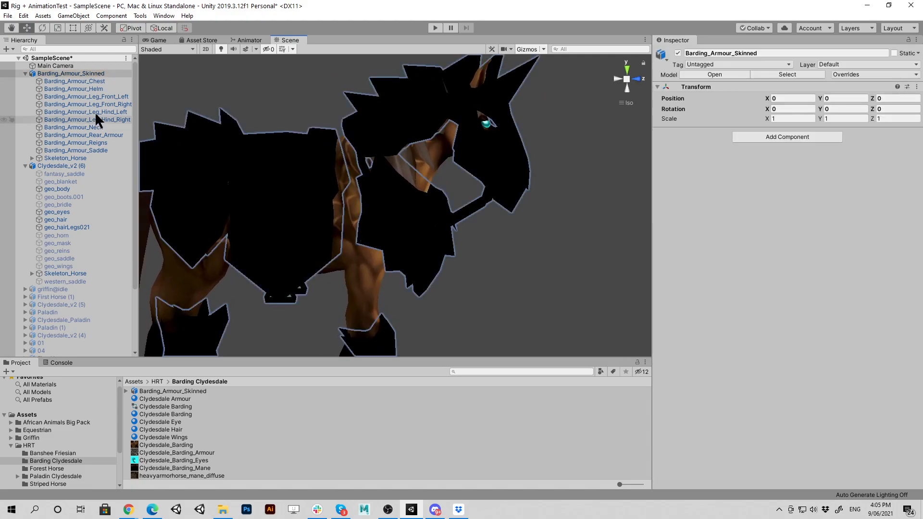
left_click(73, 88)
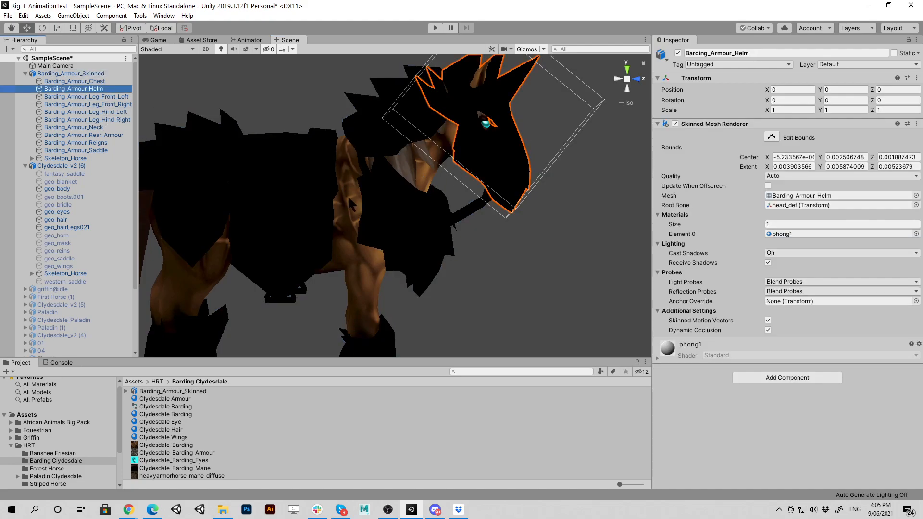
left_click(550, 285)
Assign the Clydesdale Armour material to Element 0 of all armour parts together, from Barding_Armour_Chest through Barding_Armour_Saddle
left_click_drag(523, 248, 414, 262, "alt")
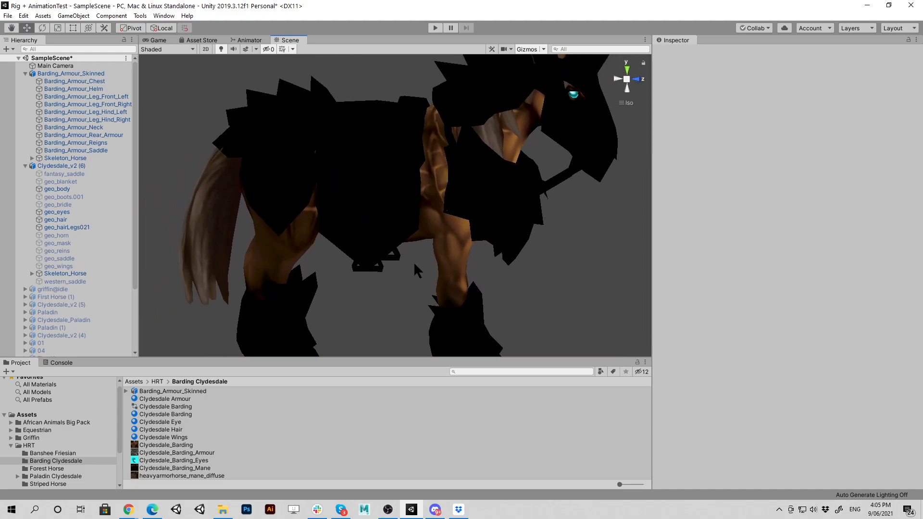
left_click_drag(414, 263, 336, 239, "alt")
middle_click_drag(336, 239, 390, 303)
left_click(67, 81)
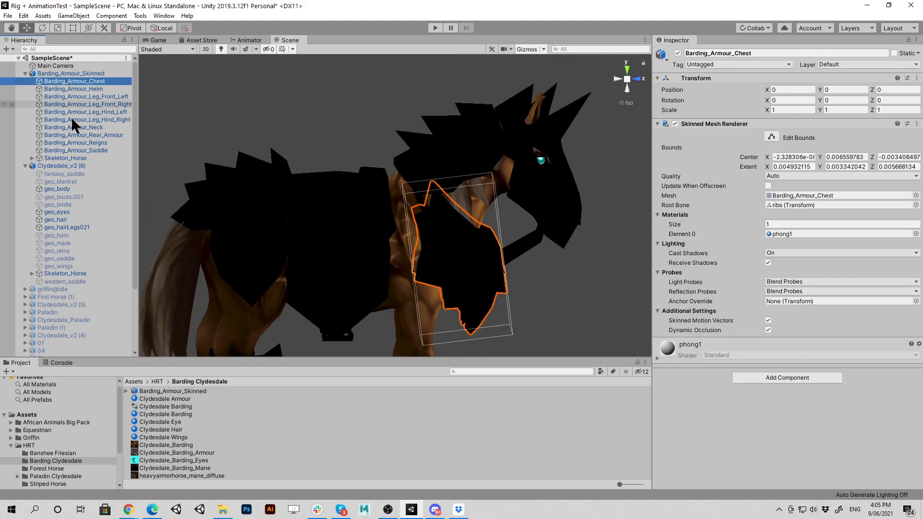
left_click(66, 150, "shift")
left_click_drag(158, 397, 793, 234)
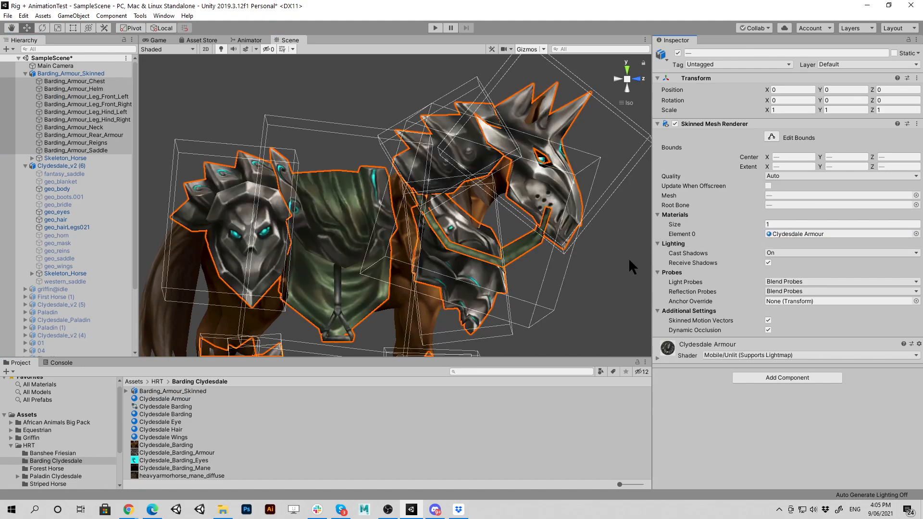
left_click(630, 258)
Apply the Clydesdale Hair material to the horse's leg hair and check the fully textured model from several angles
middle_click_drag(496, 322, 495, 199)
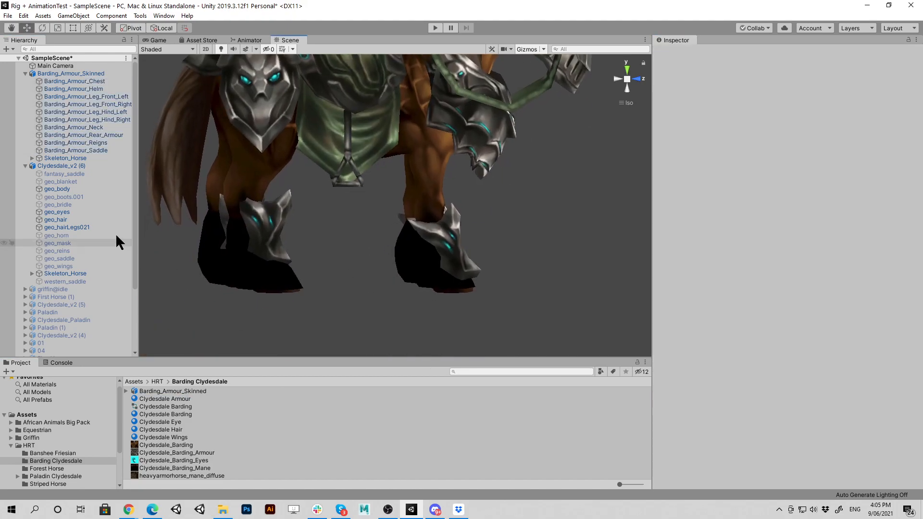
left_click_drag(161, 426, 247, 283)
middle_click_drag(496, 172, 500, 239)
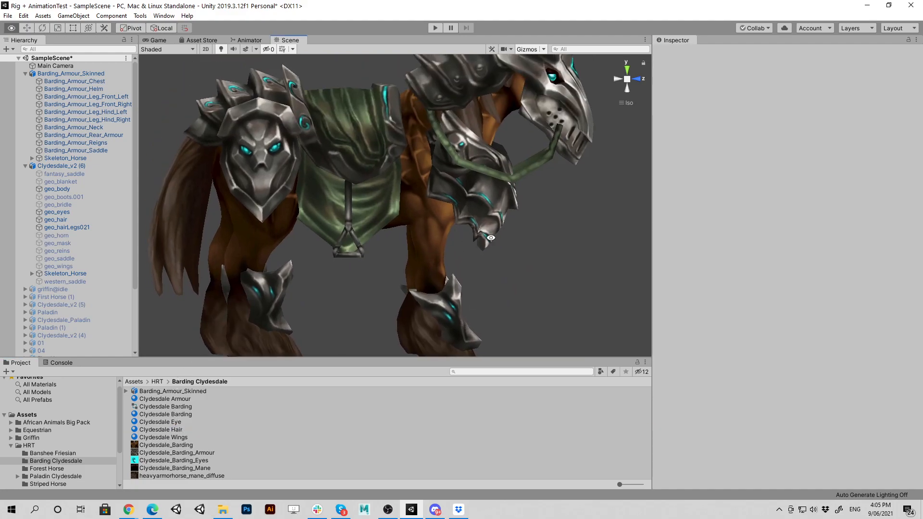
left_click_drag(500, 239, 394, 250, "alt")
middle_click_drag(394, 250, 346, 284)
left_click_drag(346, 284, 370, 262, "alt")
middle_click_drag(370, 262, 363, 206)
scroll(363, 207, "down", 5)
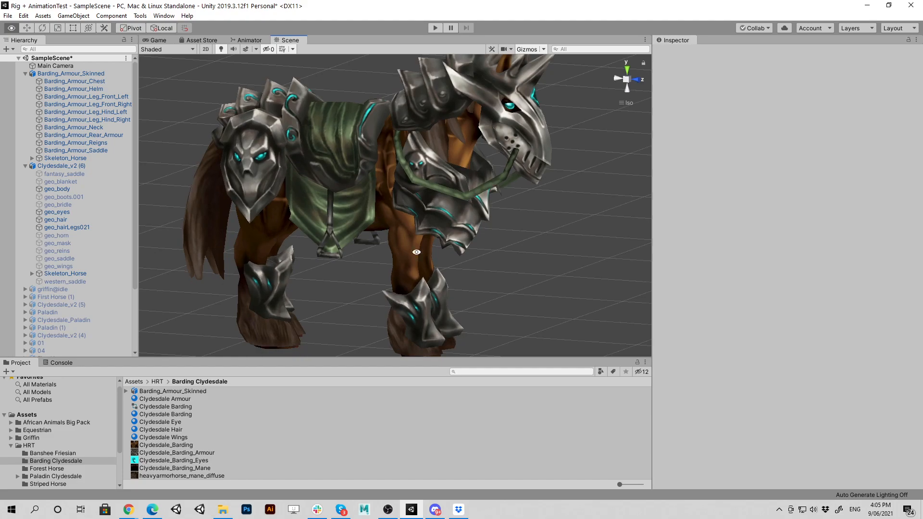
Look through the scene grid options and the Grid and Snap settings for a way to hide the grid
left_click_drag(305, 279, 334, 268, "alt")
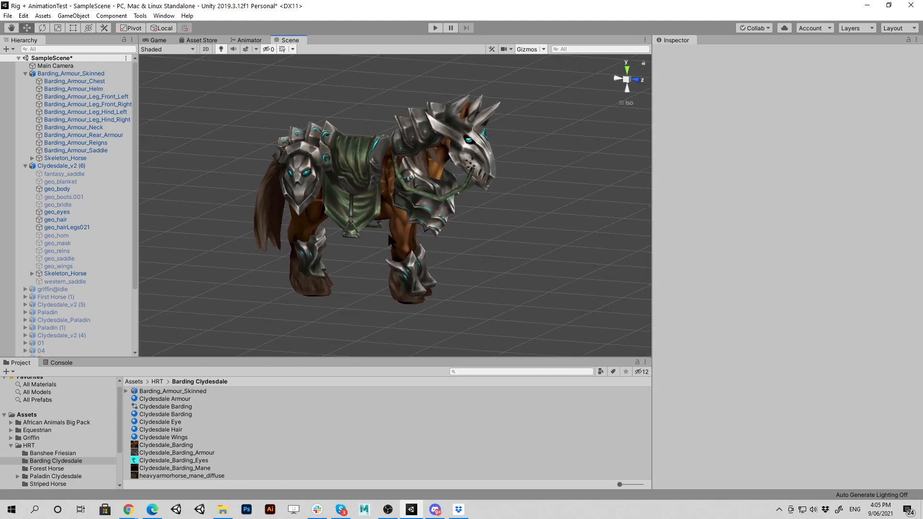
left_click(291, 49)
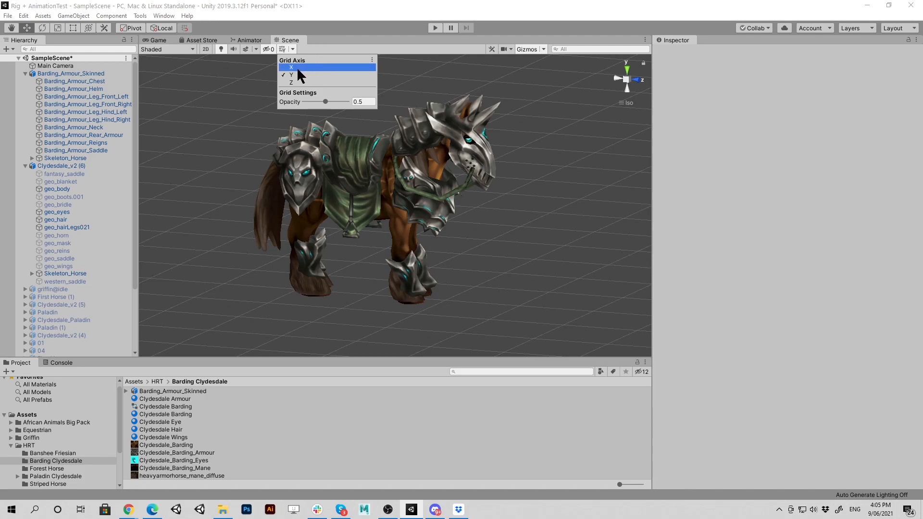
left_click(369, 58)
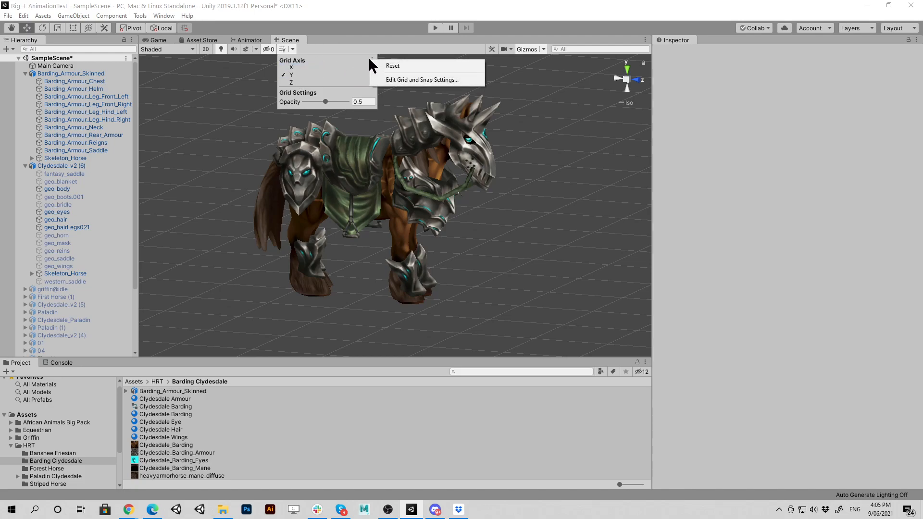
left_click(392, 78)
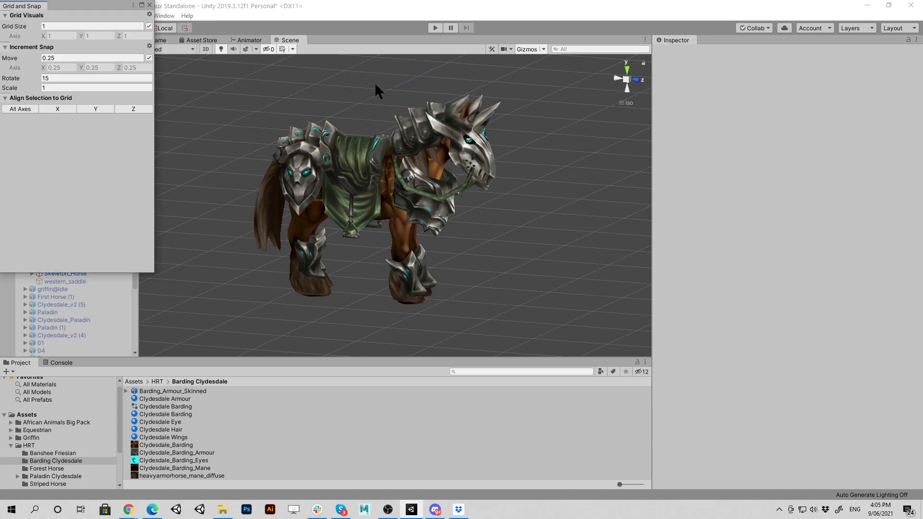
left_click(149, 26)
left_click(149, 26)
left_click(148, 15)
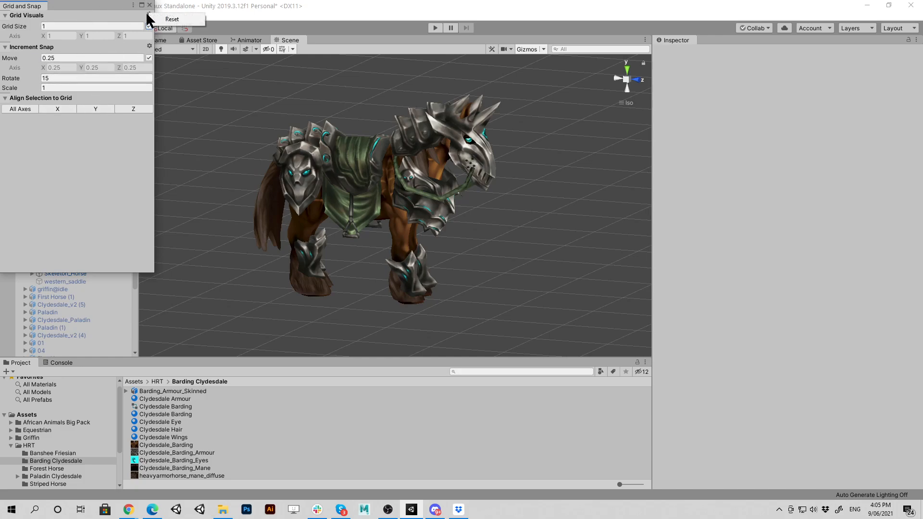
left_click(150, 5)
left_click(149, 5)
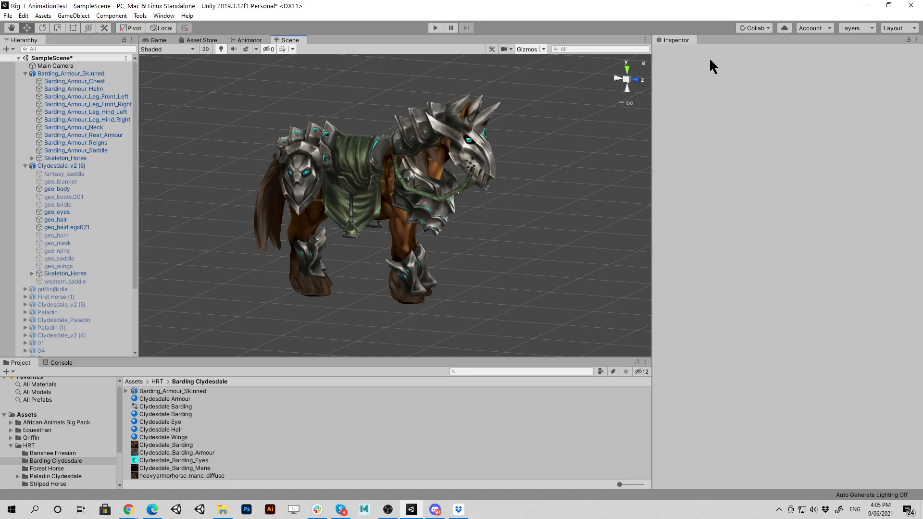
Look through the gizmo list, the scene camera settings and the component tools for a grid visibility option
left_click(538, 49)
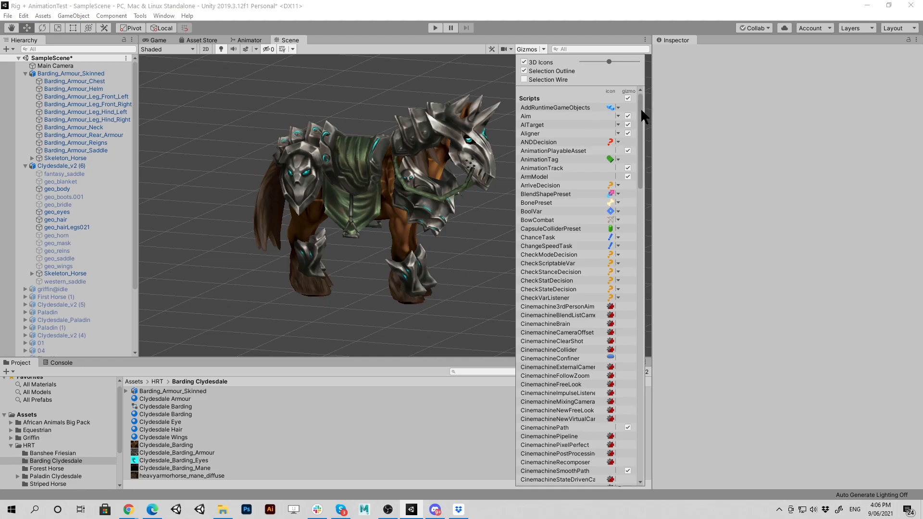
left_click_drag(639, 97, 643, 446)
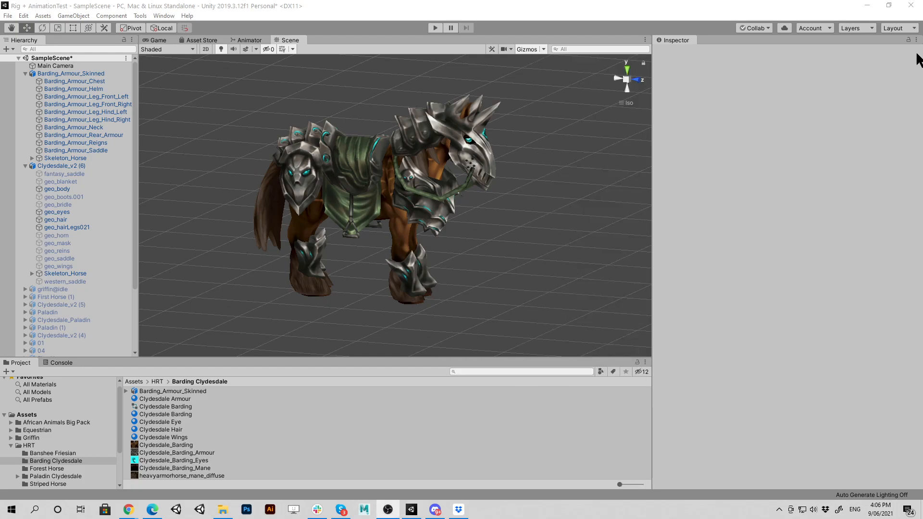
left_click_drag(403, 230, 419, 211, "alt")
left_click(510, 48)
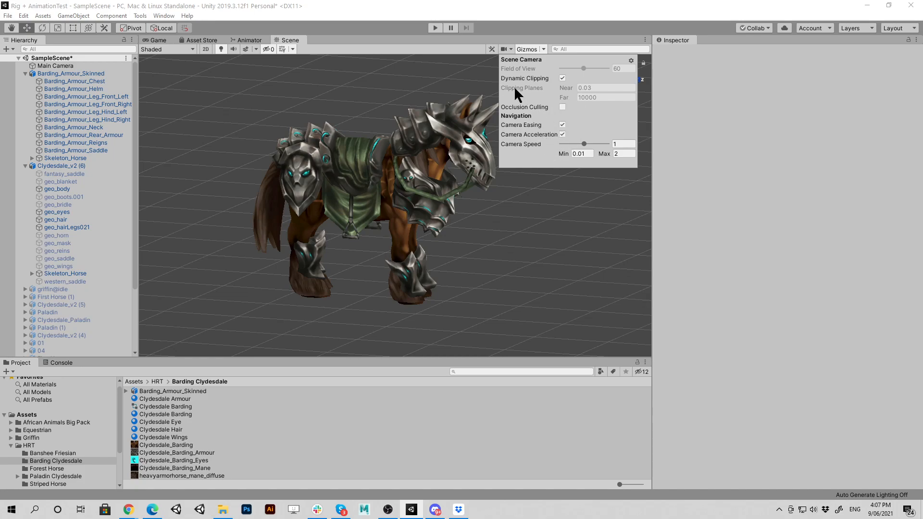
left_click(528, 33)
left_click(491, 49)
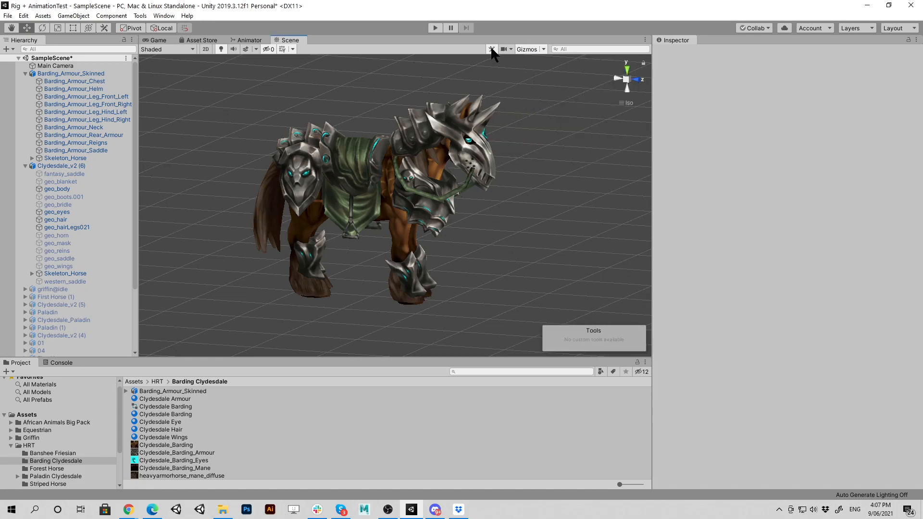
left_click(492, 50)
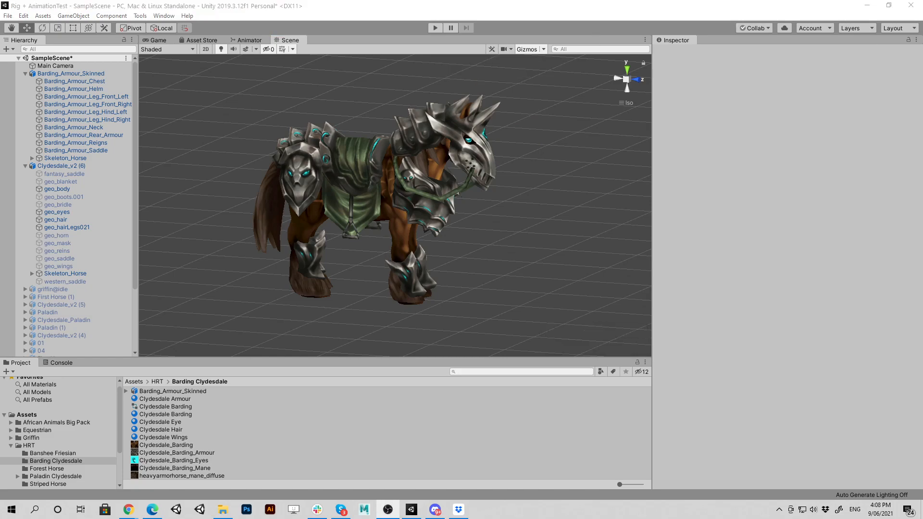
Set the scene grid's opacity to 0 to hide the grid lines
left_click(290, 48)
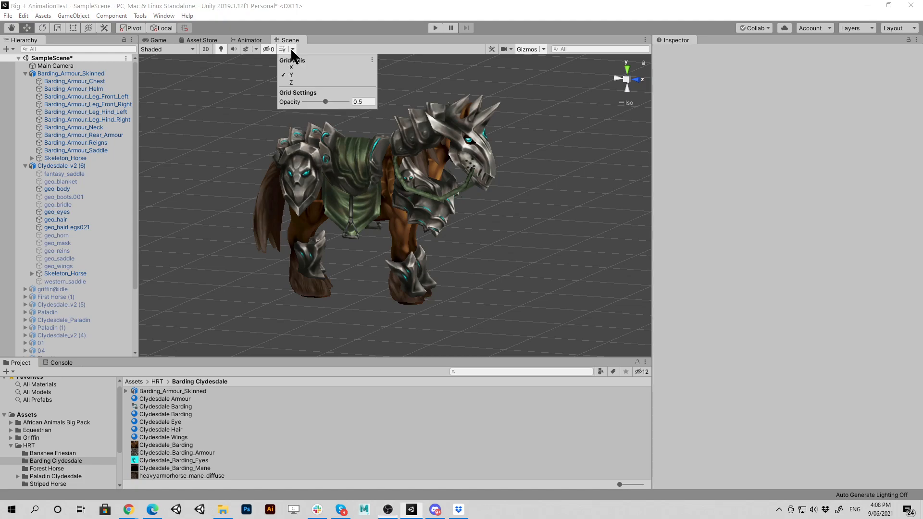
left_click_drag(325, 102, 285, 105)
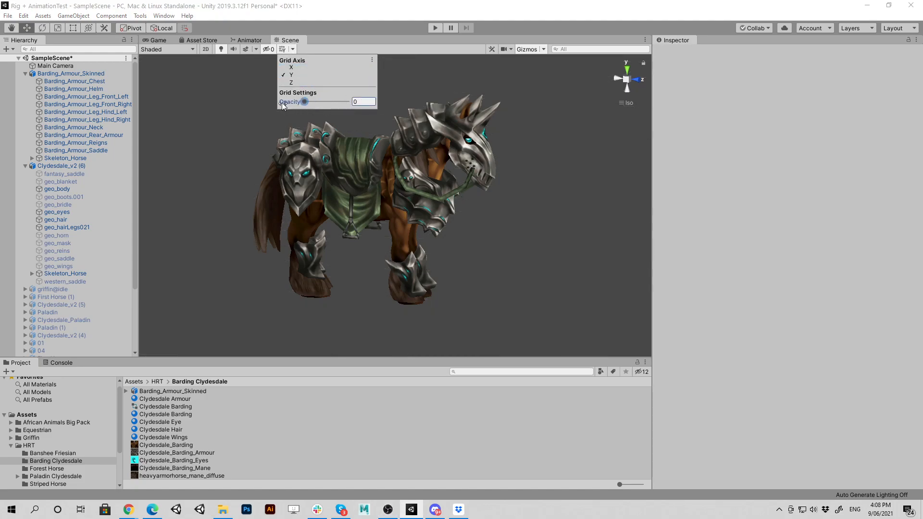
left_click(371, 19)
Examine the armoured Clydesdale from several angles and bring it into a closer side view
left_click_drag(499, 163, 497, 196, "alt")
middle_click_drag(363, 216, 418, 198)
left_click_drag(418, 199, 428, 215, "alt")
middle_click_drag(438, 215, 403, 216)
left_click_drag(403, 216, 477, 209, "alt")
mouse_move(462, 179)
left_mouse_down("alt")
mouse_move(380, 185)
mouse_move(458, 180)
left_mouse_up("alt")
middle_click_drag(381, 216, 453, 196)
left_click_drag(453, 210, 422, 188, "alt")
middle_click_drag(422, 187, 418, 223)
left_click_drag(418, 223, 409, 244, "alt")
scroll(383, 218, "up", 3)
middle_click_drag(425, 221, 424, 240)
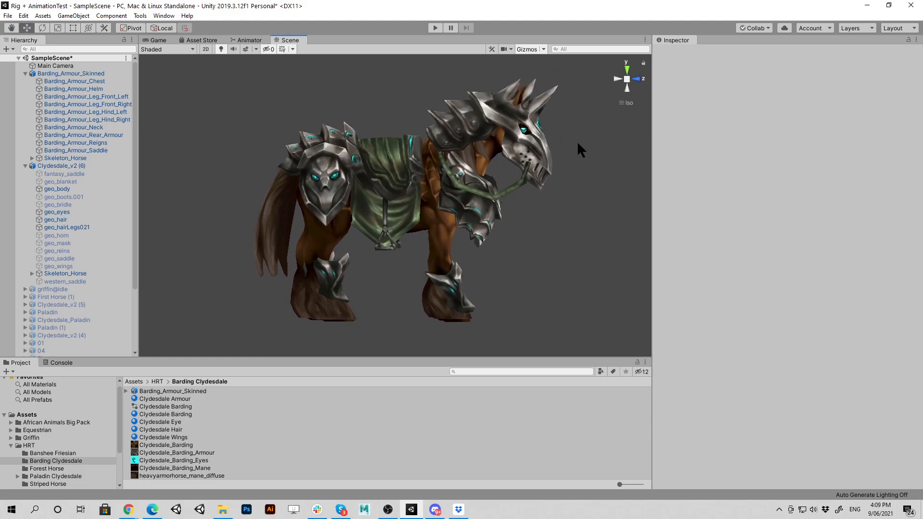
Select Barding_Armour_Skinned and Clydesdale_v2 (6) together, collapse their hierarchies and set their Y rotation to 32.34
left_click(54, 73)
left_click(56, 165, "ctrl")
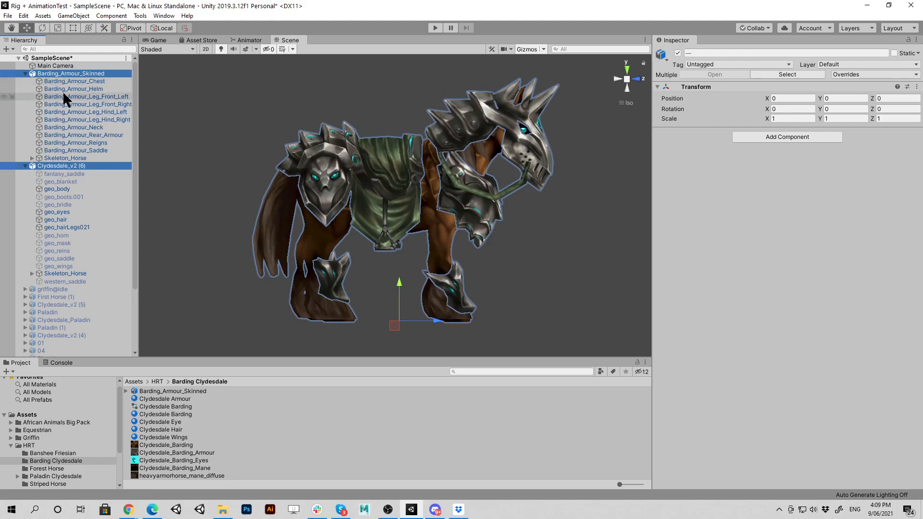
left_click(25, 165)
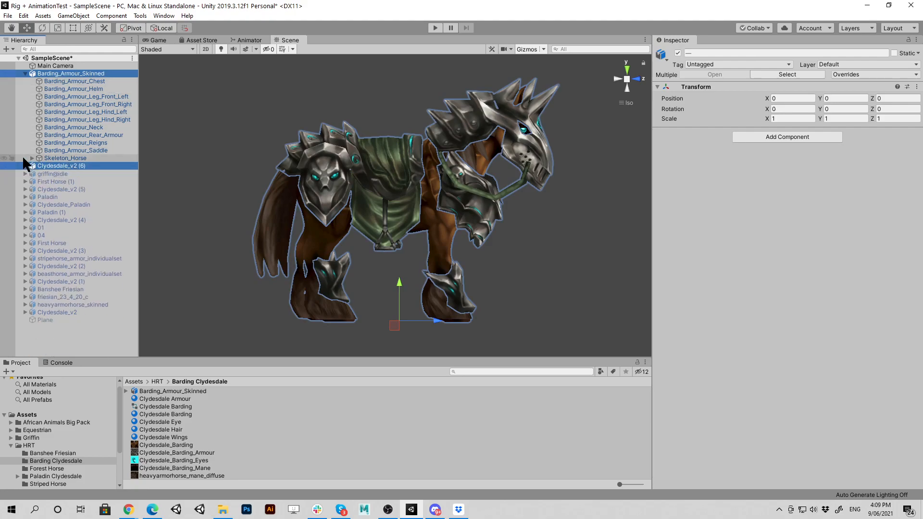
left_click(26, 73)
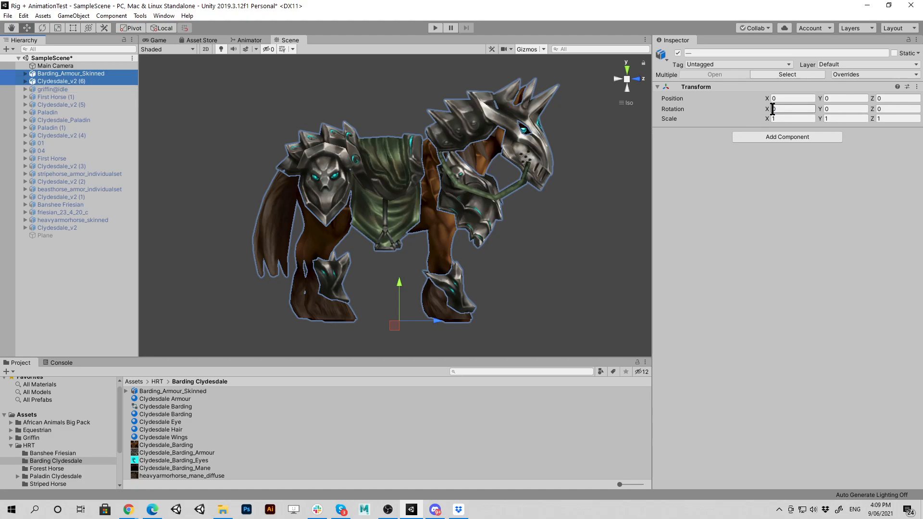
left_click_drag(766, 110, 430, 118)
key("ctrl+z")
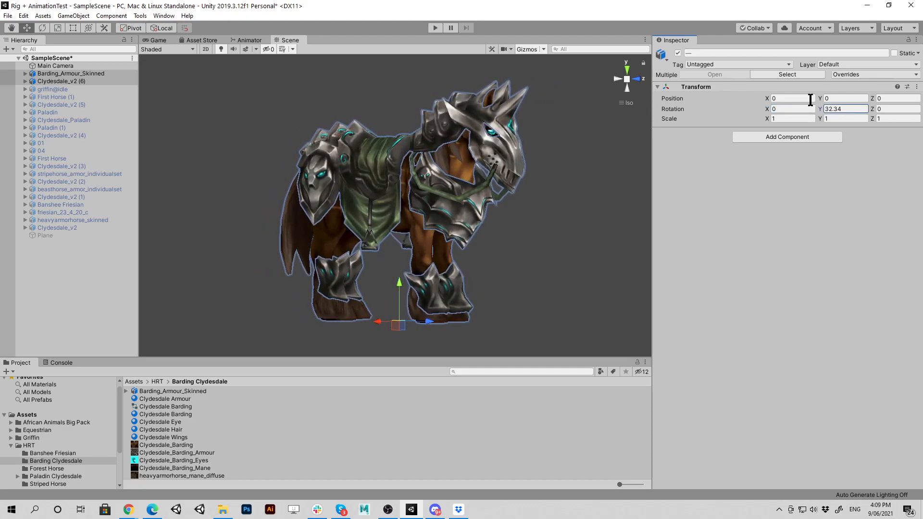
Try tilting the horse and armour by 4.57 on X and -10.61 on Z, reset both to 0 and deselect them
left_click_drag(871, 108, 3, 185)
left_click_drag(766, 111, 712, 144)
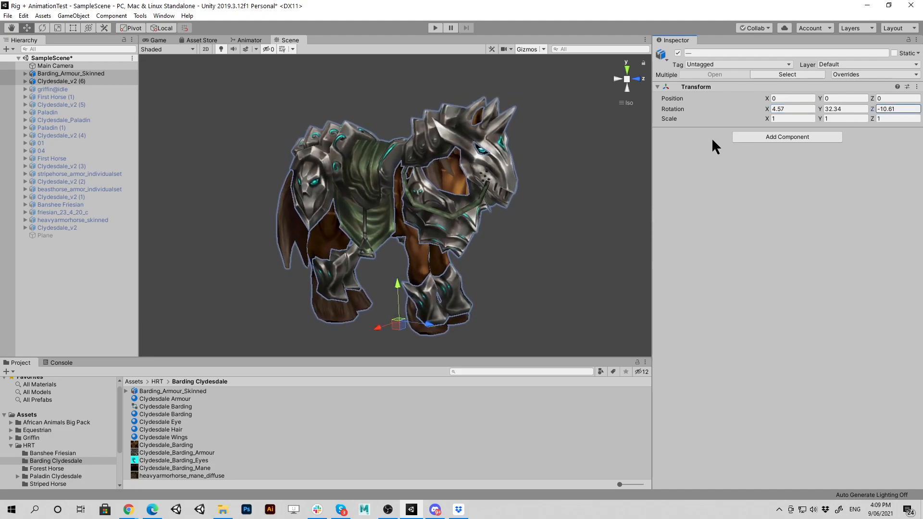
type("0")
key("ctrl+z")
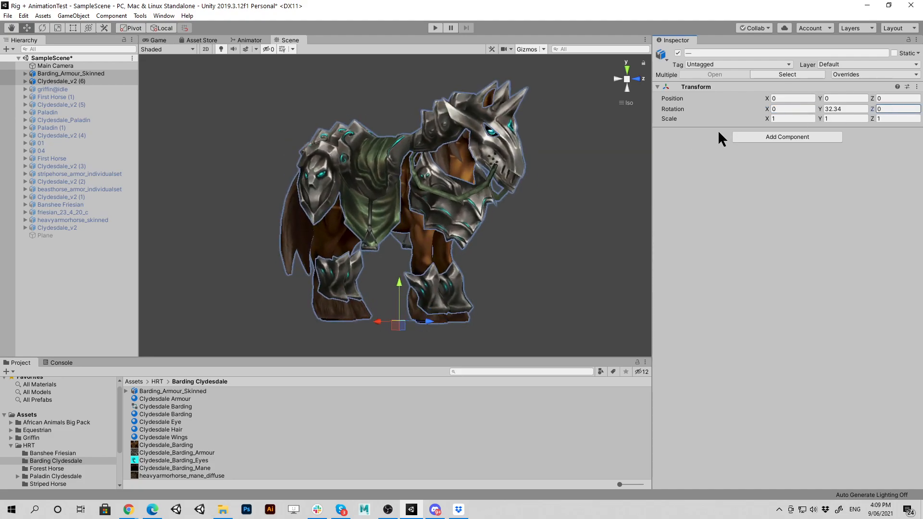
left_click(555, 185)
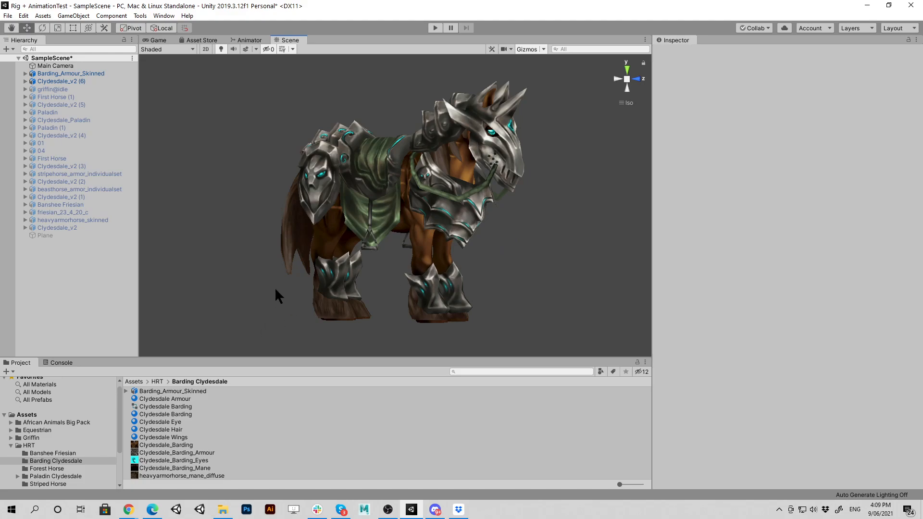
Add a 3D plane to the scene for use as a backdrop
scroll(564, 161, "down", 10)
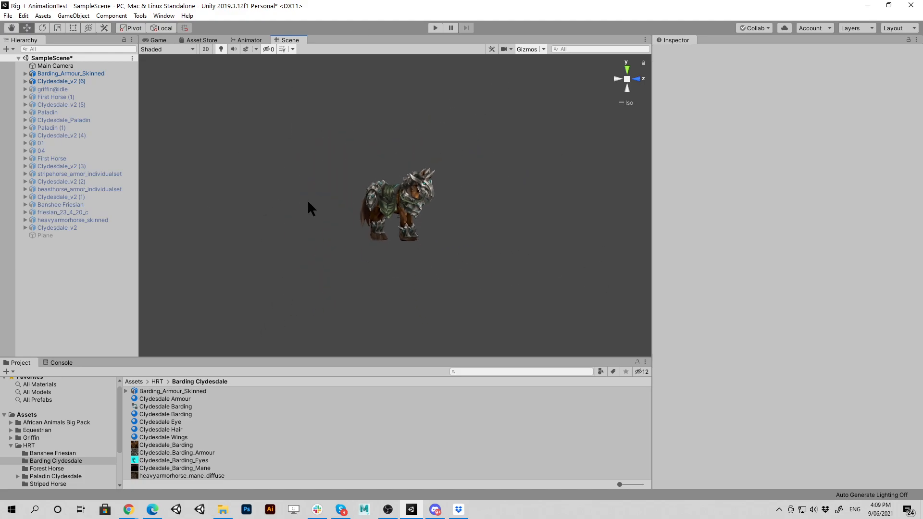
scroll(323, 177, "up", 2)
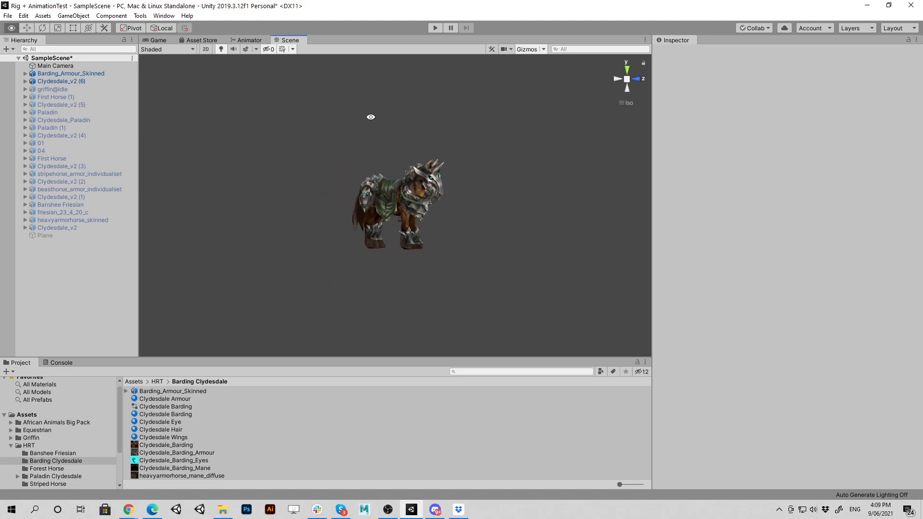
left_click(73, 15)
mouse_move(82, 58)
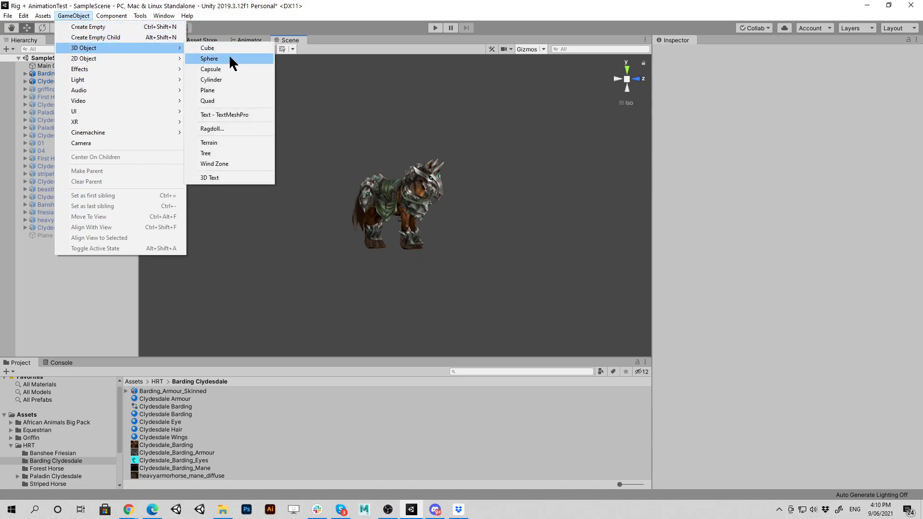
left_click(226, 90)
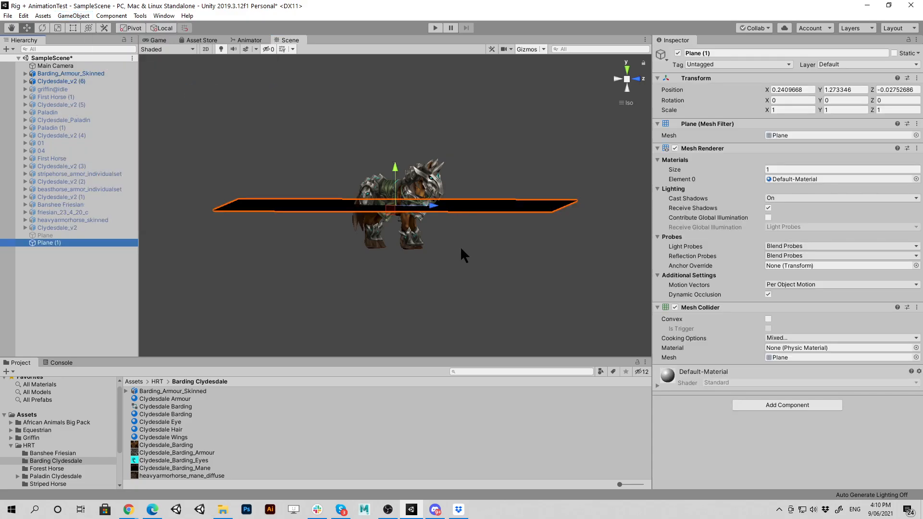
Rotate the new plane upright and set its Z rotation to -90
key("e")
left_click_drag(396, 189, 397, 229)
left_click(896, 100)
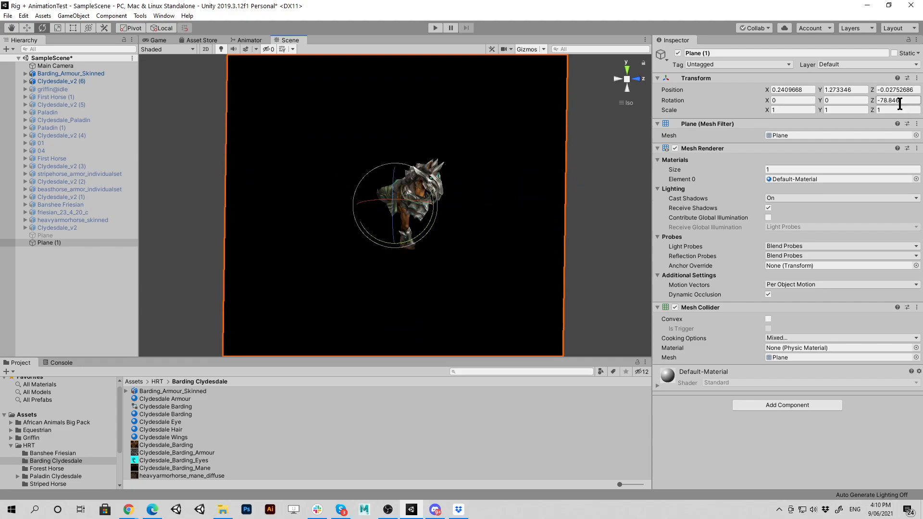
type("-90")
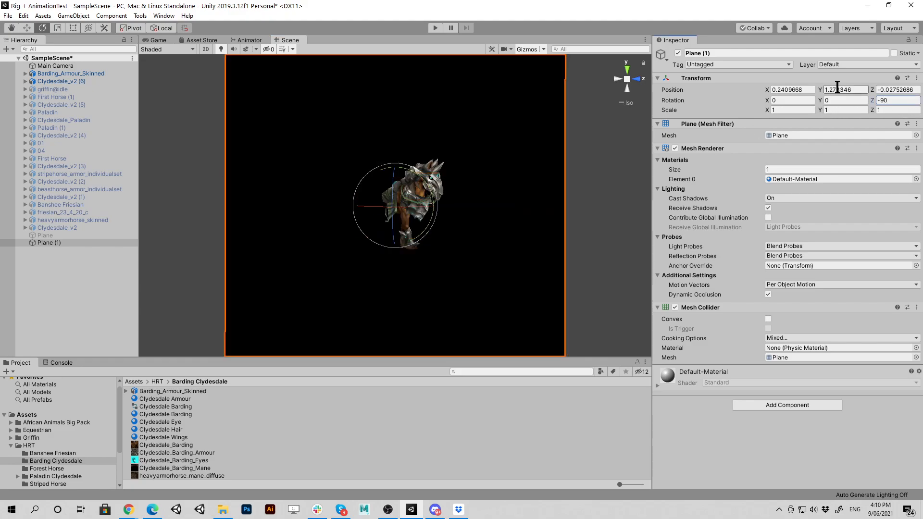
Move the upright plane back behind the armoured horse so that it serves as a full black backdrop
left_click_drag(380, 222, 391, 222, "alt")
left_click_drag(554, 230, 540, 231, "alt")
key("w")
left_click_drag(426, 207, 359, 205)
left_click(552, 198)
left_click_drag(552, 198, 437, 203, "alt")
scroll(436, 204, "up", 10)
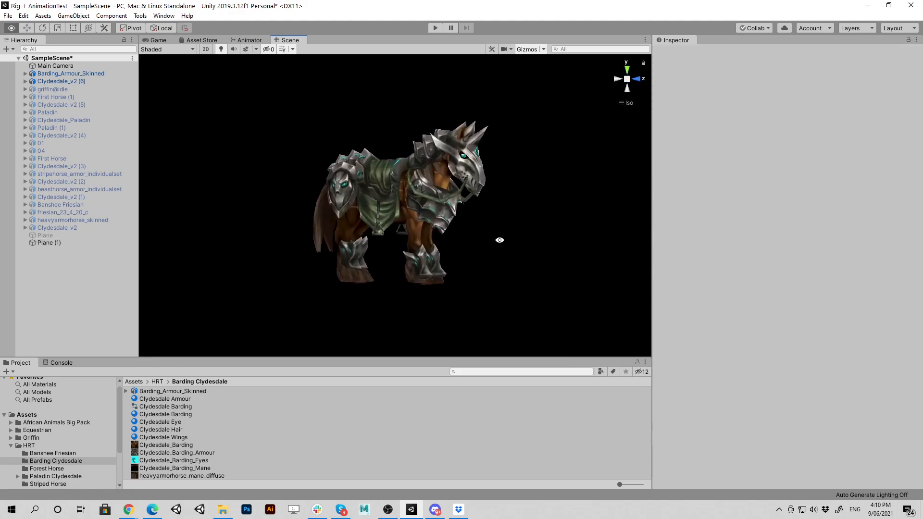
mouse_move(474, 248)
left_mouse_down("alt")
mouse_move(490, 238)
mouse_move(475, 232)
left_mouse_up("alt")
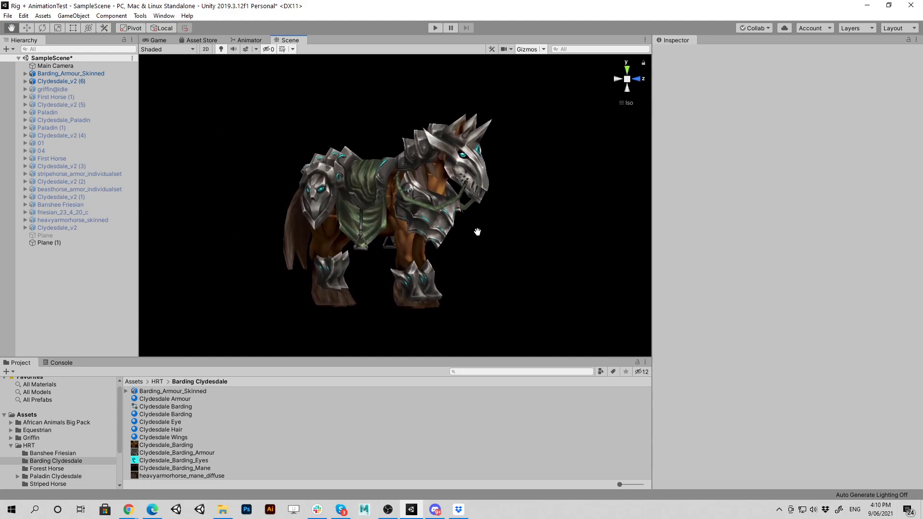
left_click_drag(473, 129, 532, 143, "alt")
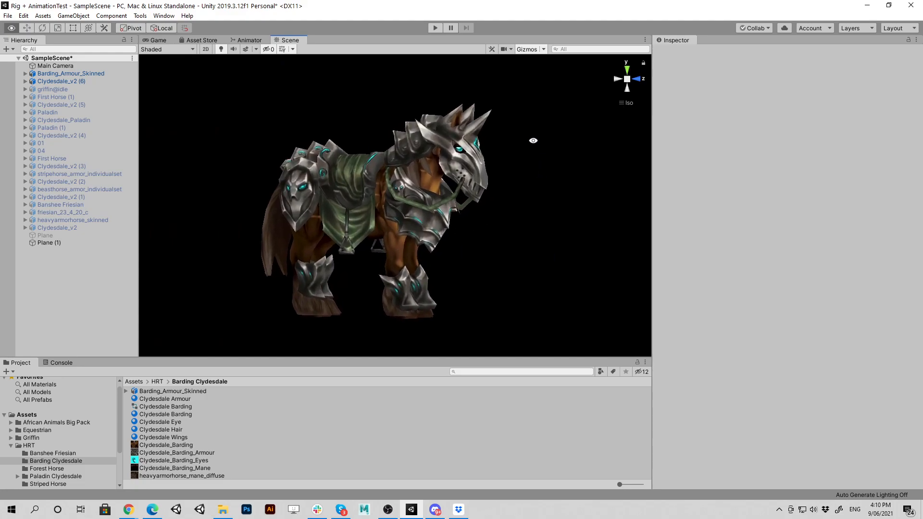
left_click_drag(436, 222, 447, 206, "alt")
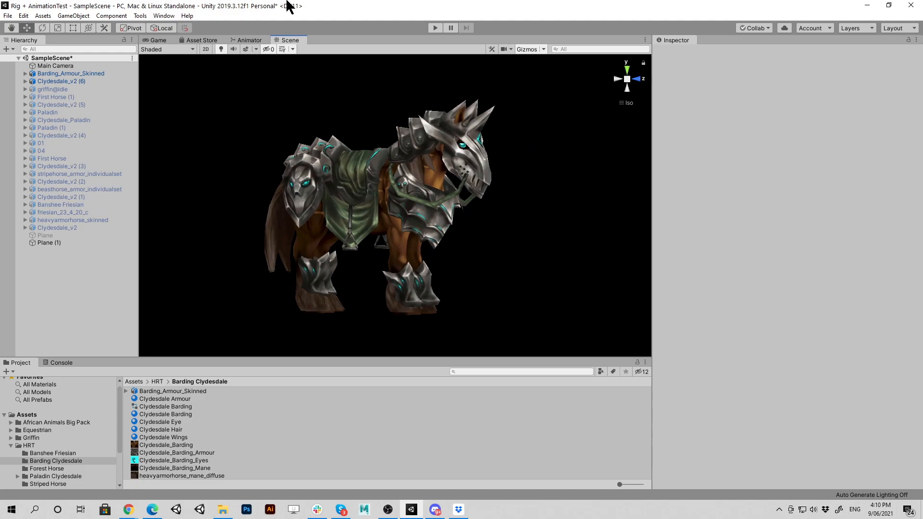
Detach the Scene view into its own window, maximize it and frame the armoured horse closely
left_click_drag(285, 36, 339, 38)
key("q")
key("w")
left_click_drag(922, 110, 430, 48)
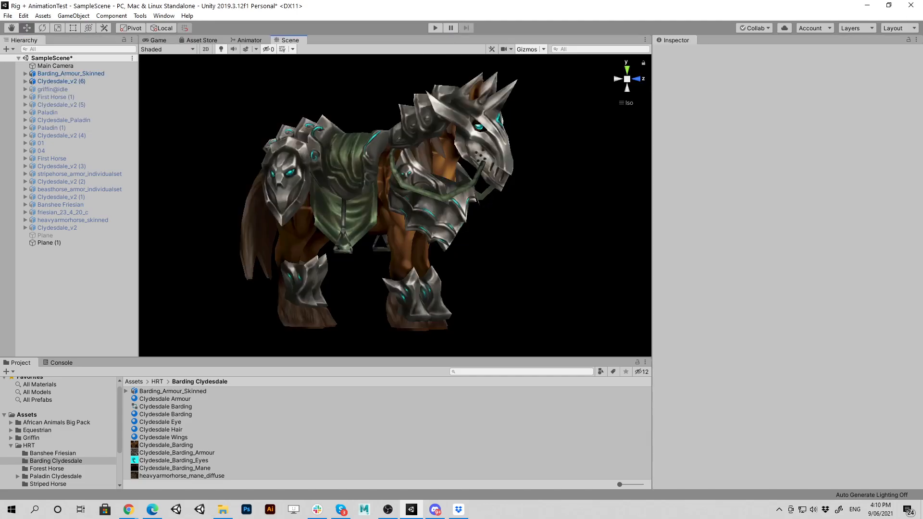
left_click_drag(287, 43, 820, 161)
left_click_drag(847, 41, 531, 10)
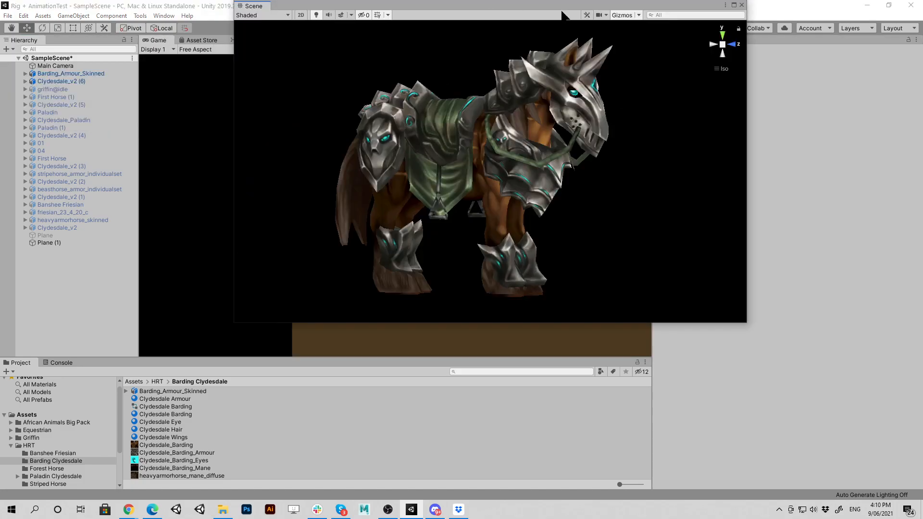
left_click(733, 5)
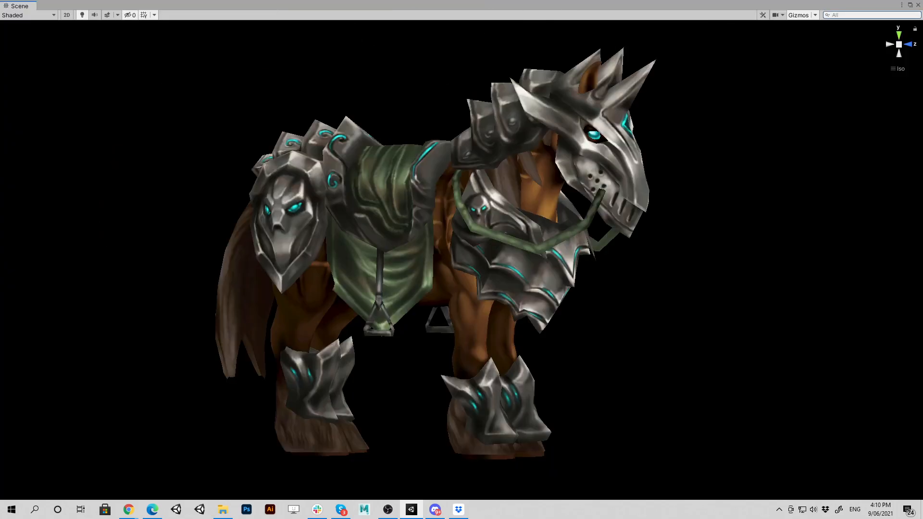
scroll(468, 204, "up", 2)
left_click_drag(469, 203, 462, 196, "alt")
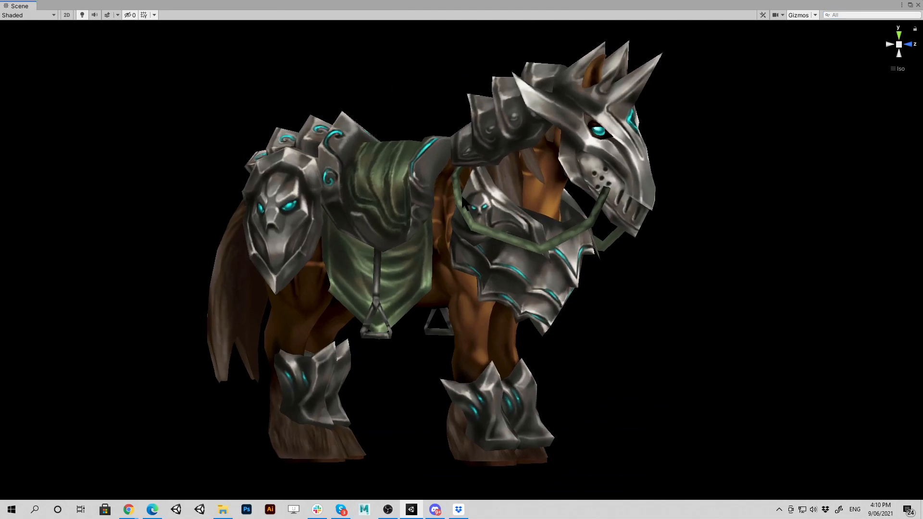
Capture a 1173x944 screen region around the armoured horse in isometric projection and save it as Barding Clydesdale.jpg
key("Print")
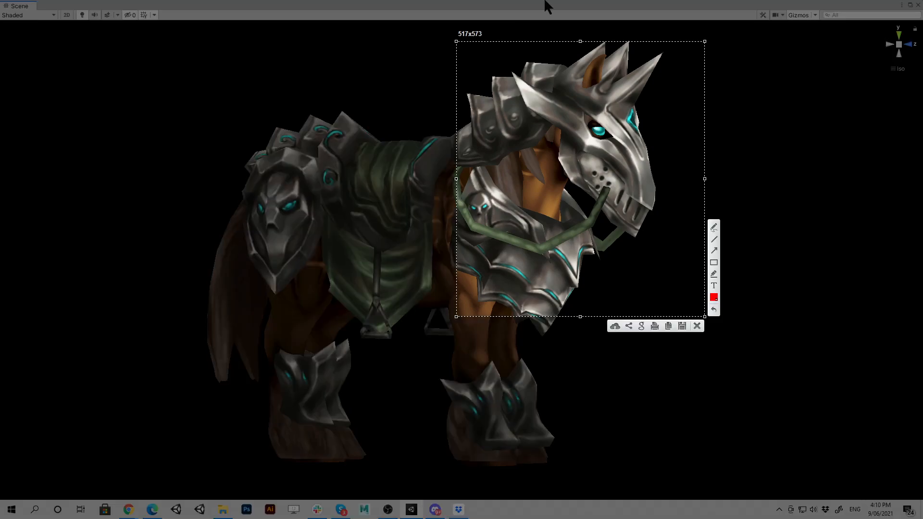
left_click_drag(171, 37, 711, 484)
left_click_drag(171, 38, 147, 30)
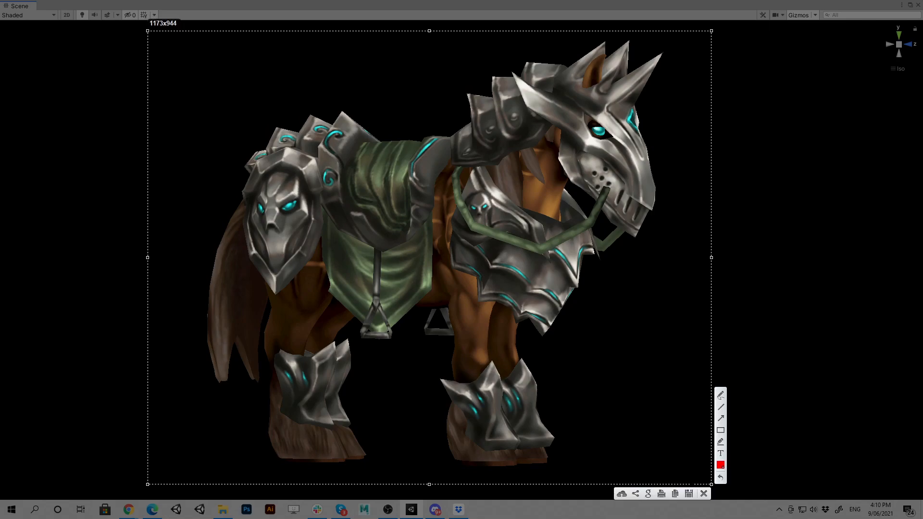
left_click(689, 493)
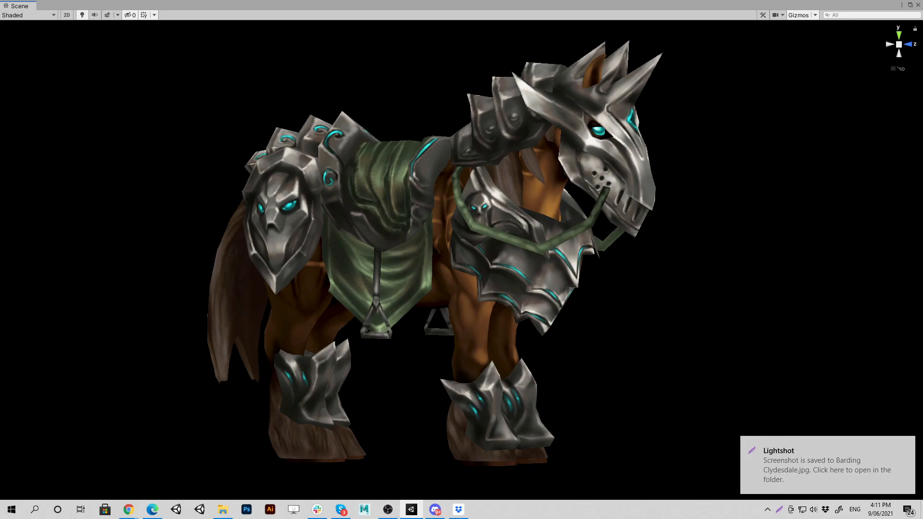
Compare how the armoured horse looks in perspective and isometric projection from near and far
left_click(896, 68)
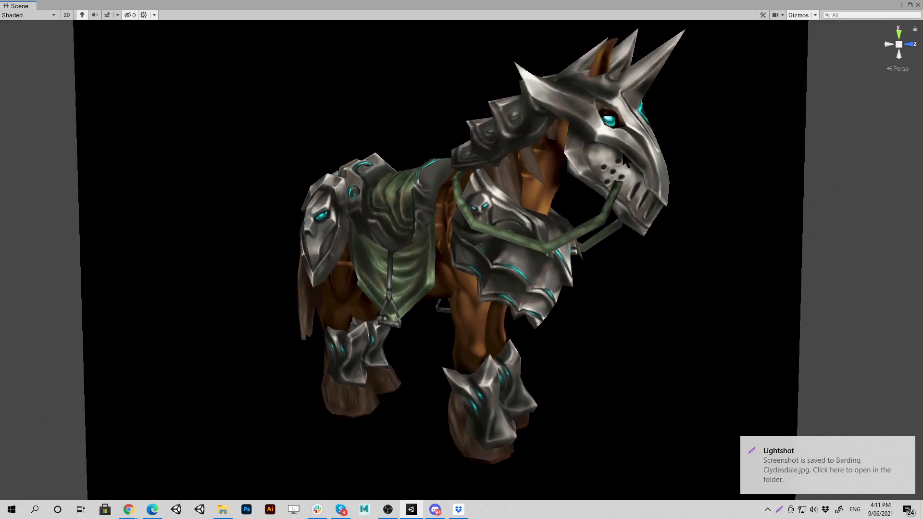
mouse_move(621, 261)
right_mouse_down("alt")
mouse_move(552, 243)
mouse_move(622, 264)
mouse_move(614, 265)
right_mouse_up("alt")
left_click_drag(595, 248, 583, 250, "alt")
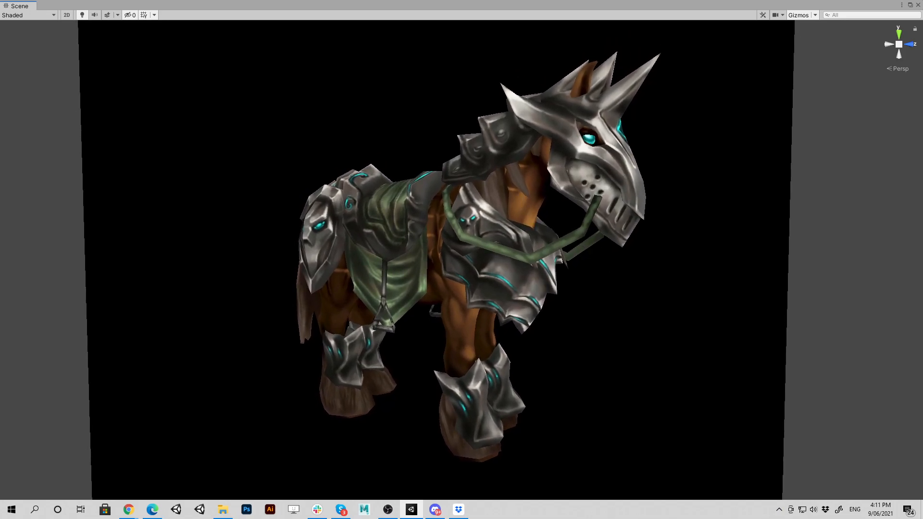
left_click(891, 75)
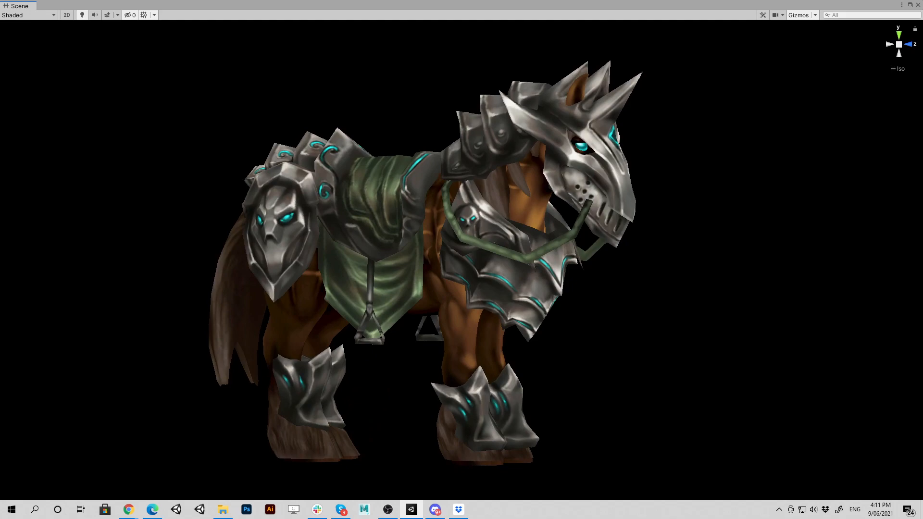
right_click_drag(665, 220, 468, 223, "alt")
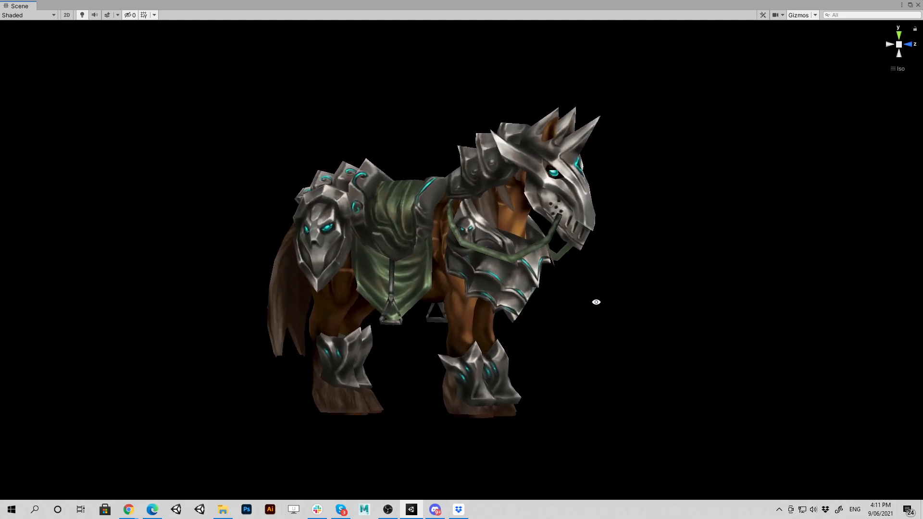
scroll(589, 305, "down", 5)
scroll(629, 337, "up", 3)
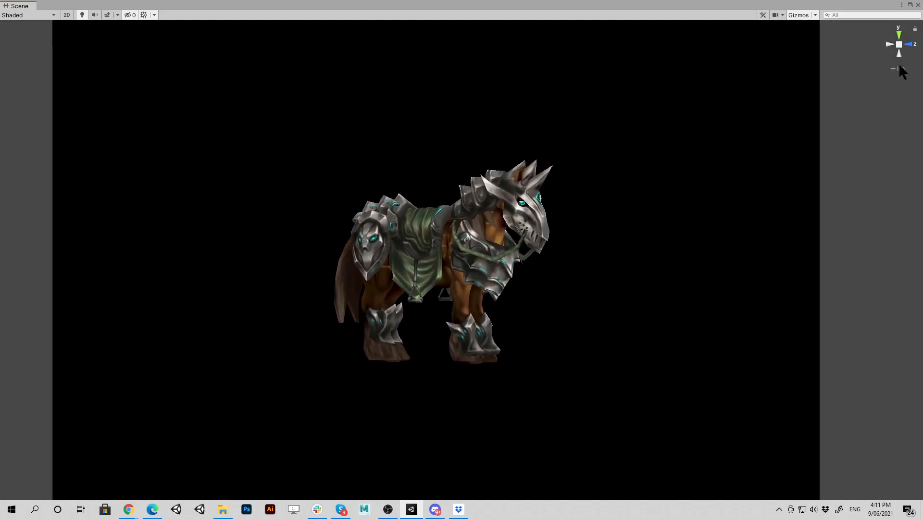
Switch the Scene view to perspective projection and frame the armoured horse against the black backdrop
left_click(898, 68)
left_click(899, 68)
left_click(899, 67)
left_click(898, 68)
left_click(898, 68)
scroll(642, 259, "up", 3)
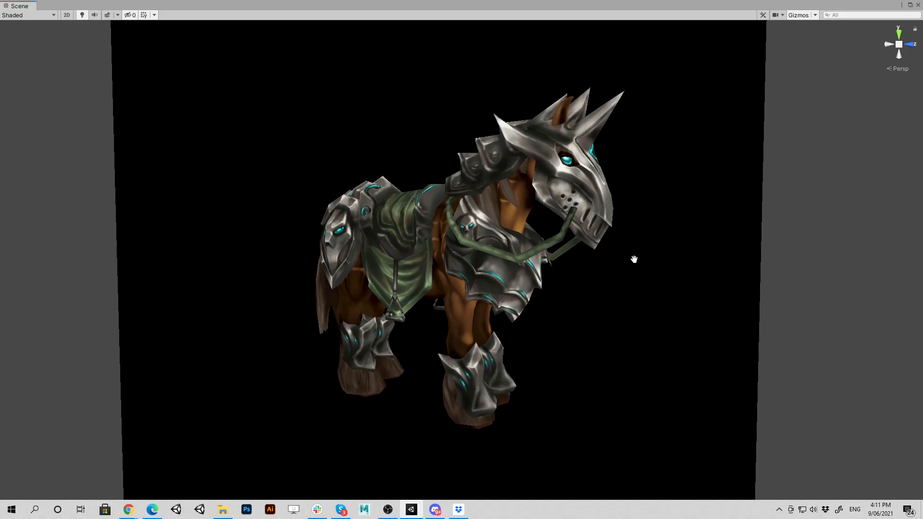
middle_click_drag(634, 258, 631, 259, "alt")
Copy a 1173x944 screen capture of the armoured horse in perspective projection
key("Print")
left_click_drag(148, 31, 711, 484)
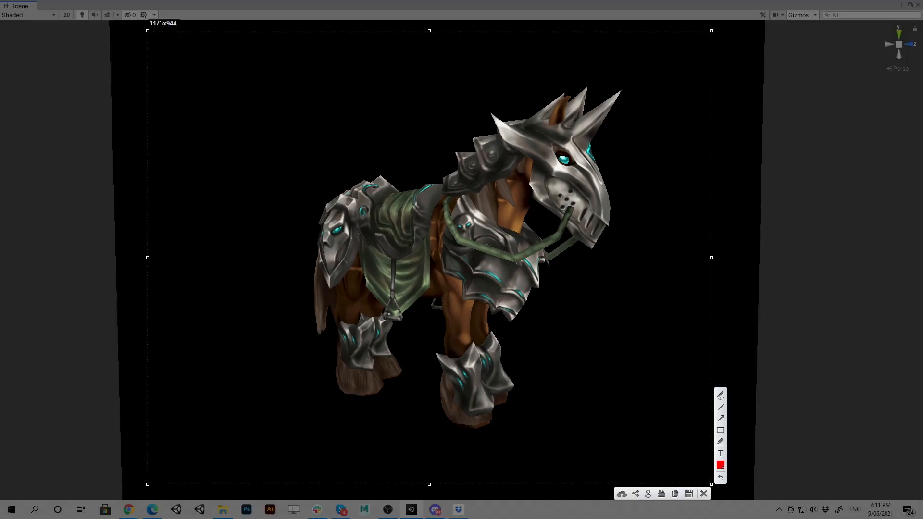
key("ctrl+c")
Frame the horse larger in perspective and save a 1173x944 screen capture of it as Barding Clydesdale_Persp.jpg
right_click_drag(509, 278, 565, 286, "alt")
middle_click_drag(565, 286, 545, 284, "alt")
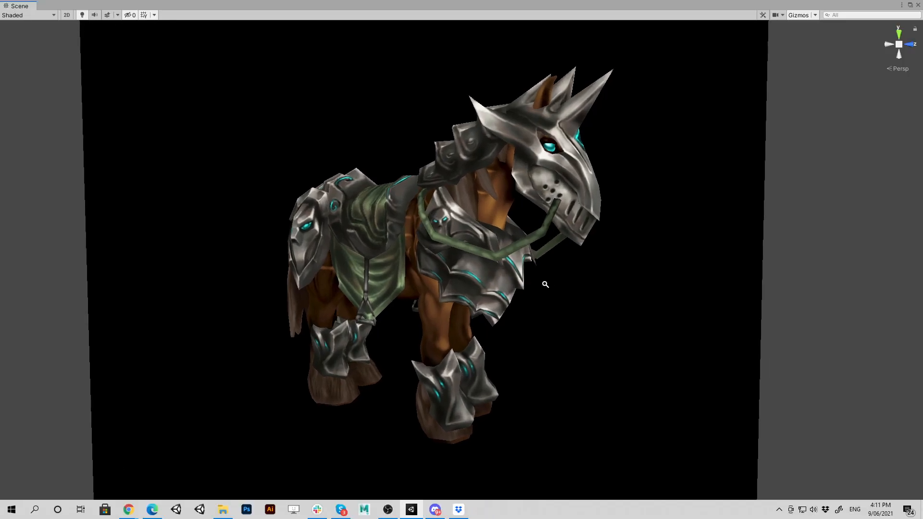
right_click_drag(545, 284, 582, 288, "alt")
key("Print")
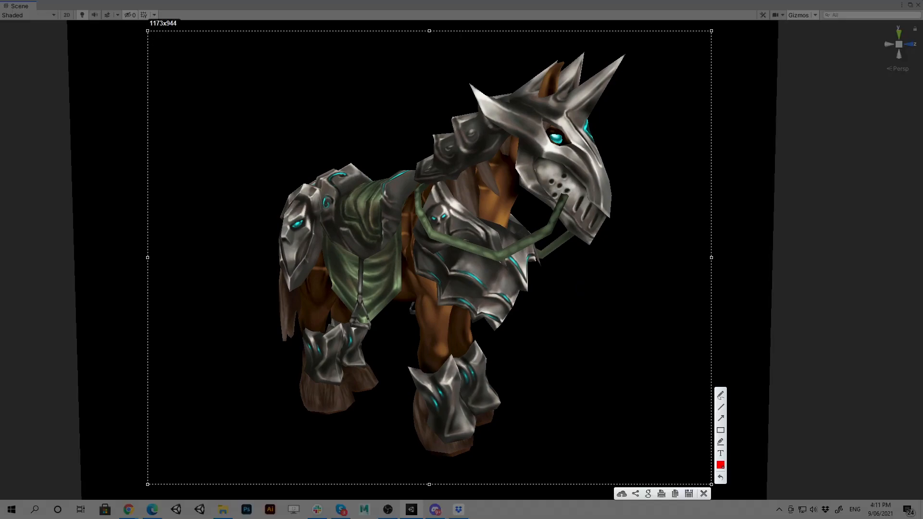
left_click(688, 494)
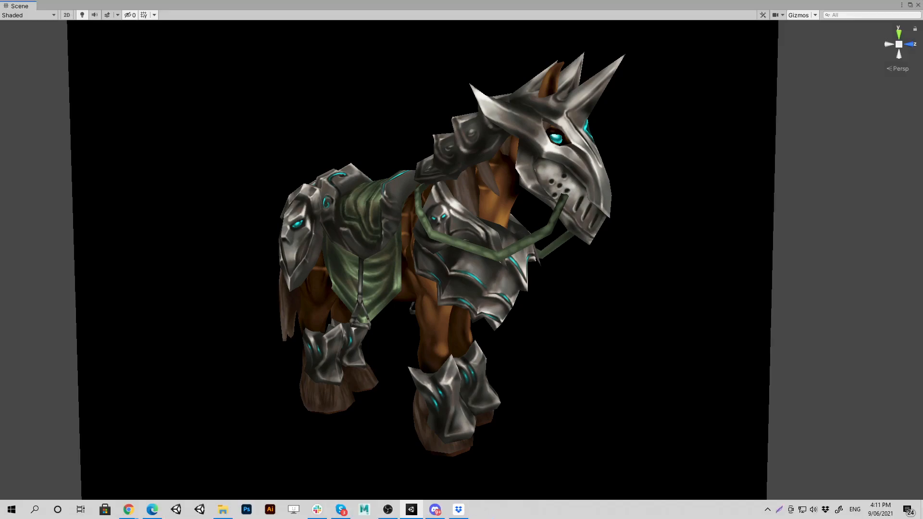
right_click_drag(595, 242, 596, 335, "alt")
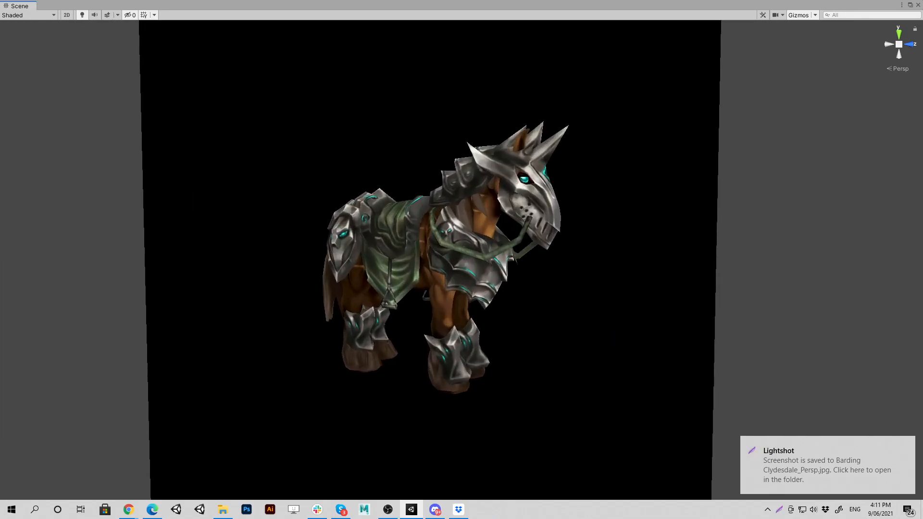
right_click_drag(472, 274, 544, 310, "alt")
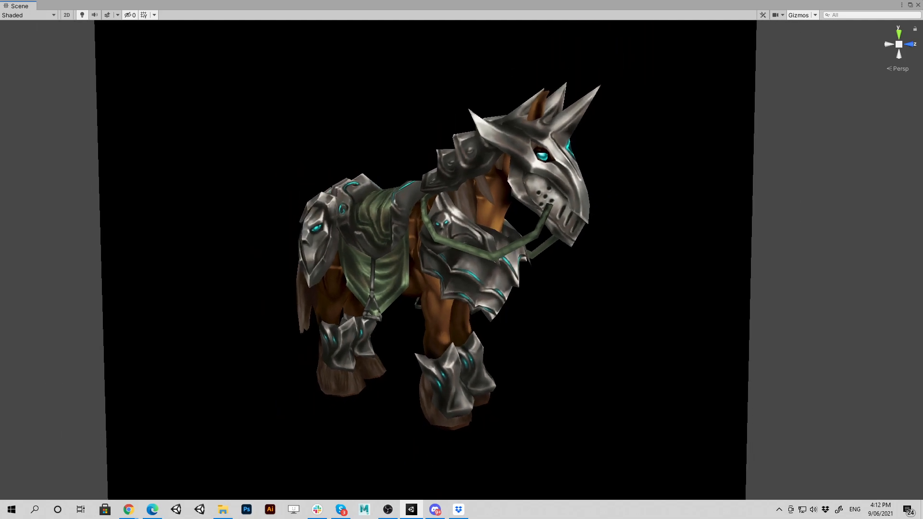